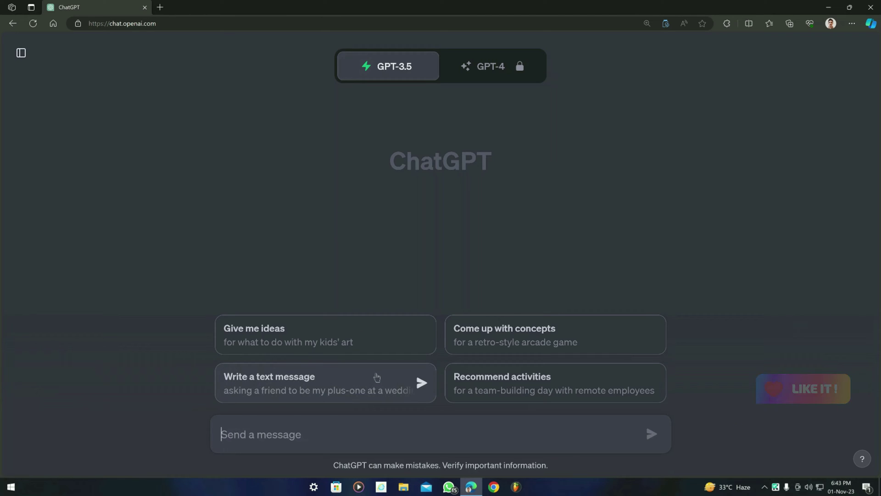
Step: Ask ChatGPT for a sample product-ordering use case that lists all actors with their functions
type("give me a sample use")
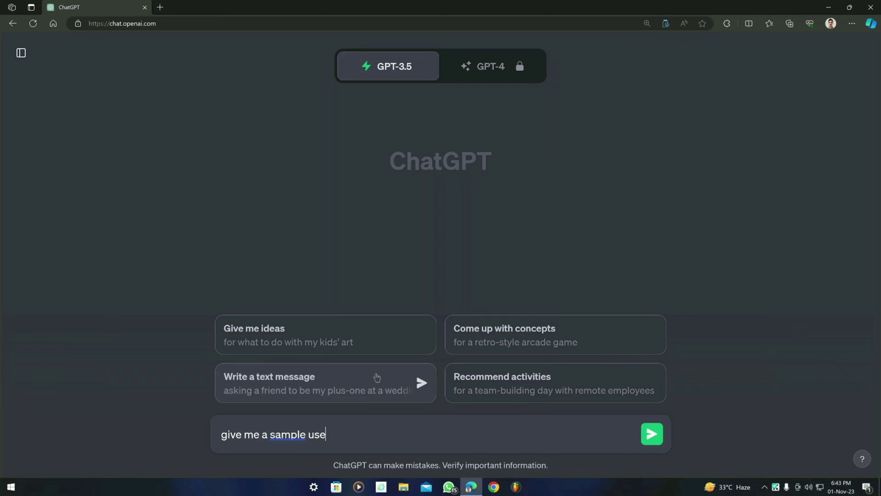
type(" case for product ")
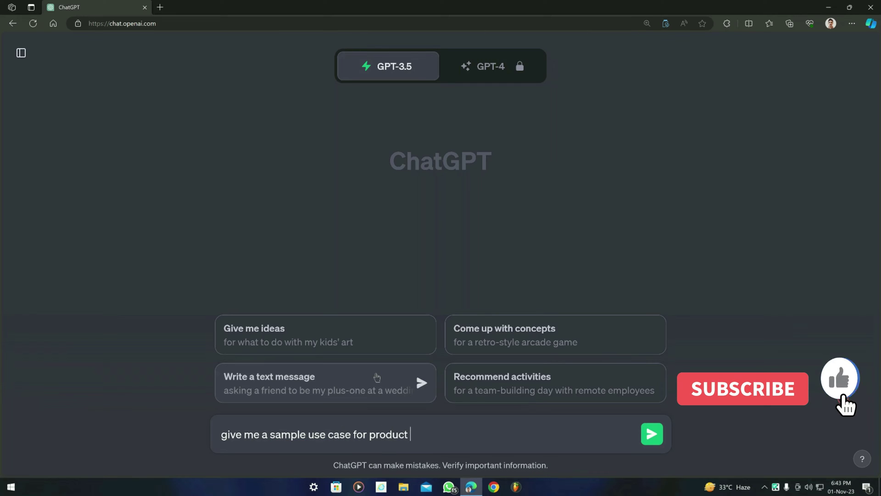
type("ordering. give all actors")
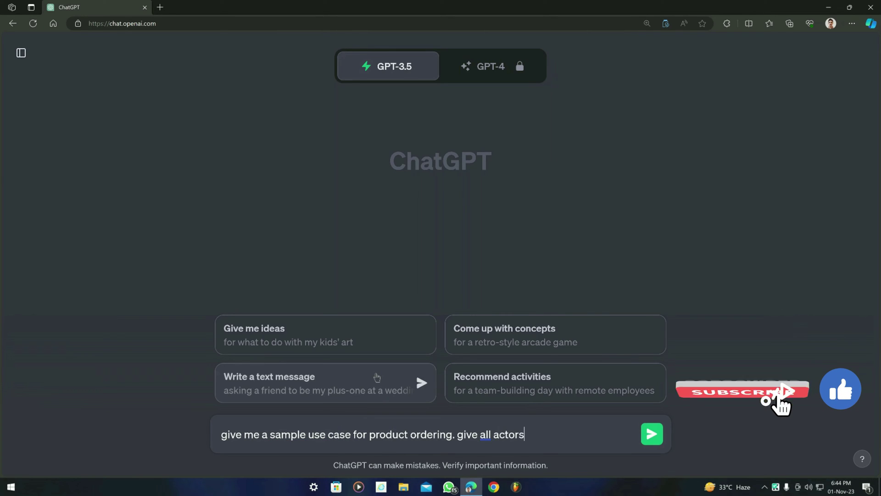
type(" with their functions.")
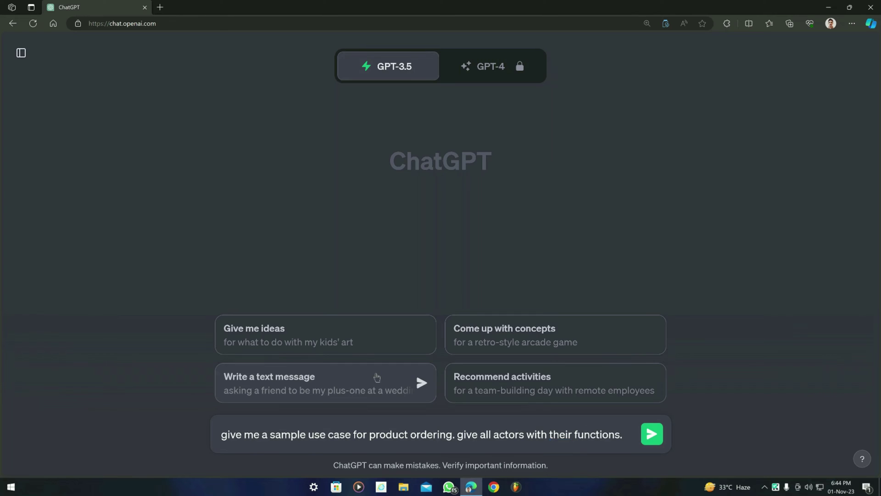
key("Return")
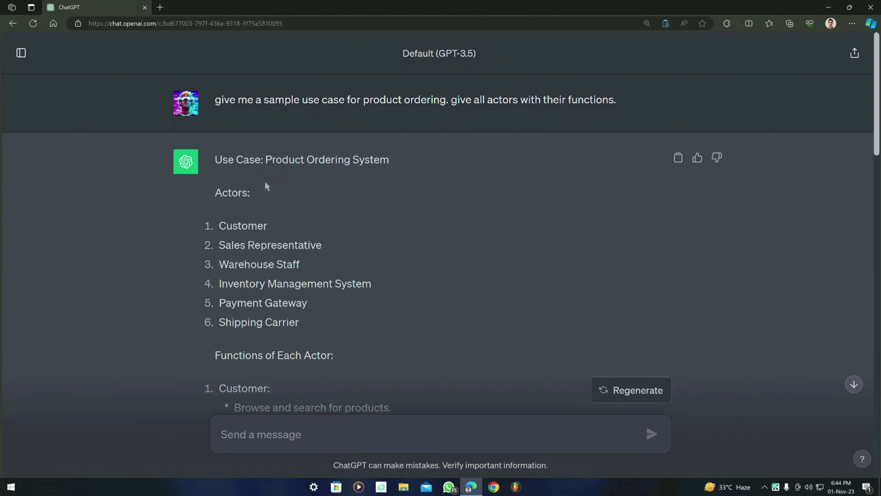
left_click_drag(269, 159, 393, 185)
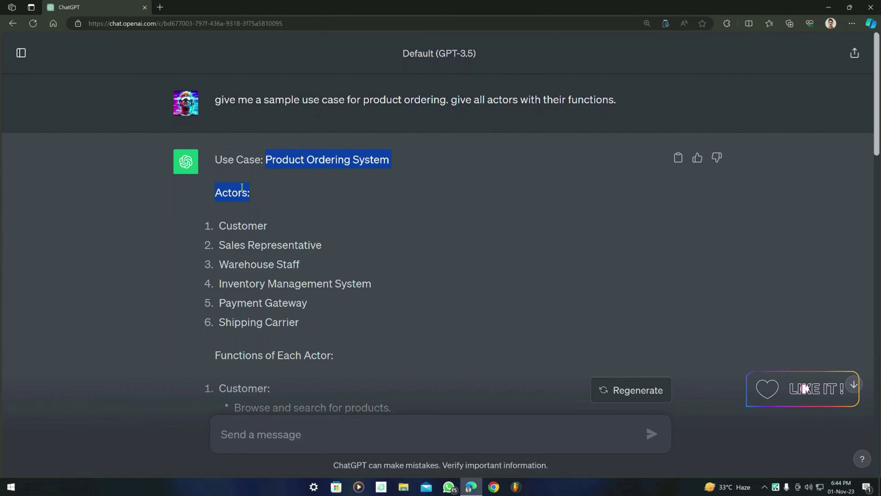
left_click(255, 303)
Step: Read through the reply's six actors, their functions and the 10-step sample flow
scroll(267, 334, "down", 3)
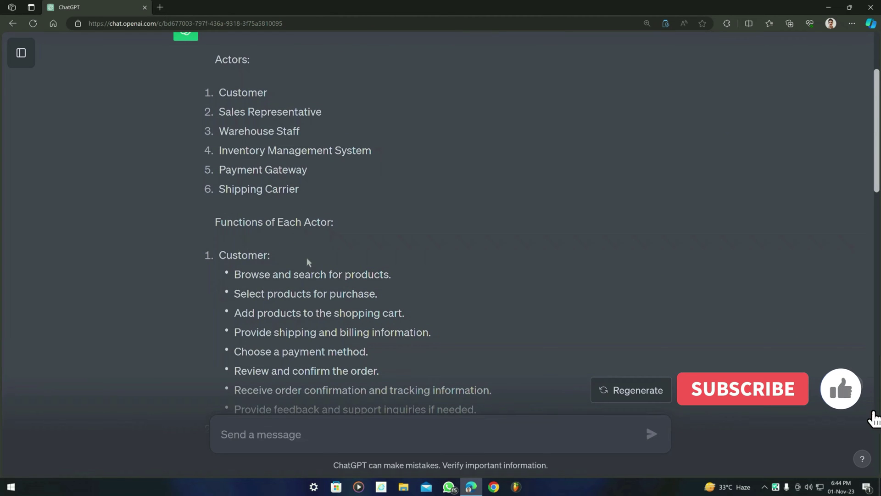
scroll(245, 225, "down", 2)
scroll(246, 224, "down", 3)
scroll(240, 177, "up", 2)
scroll(275, 170, "down", 3)
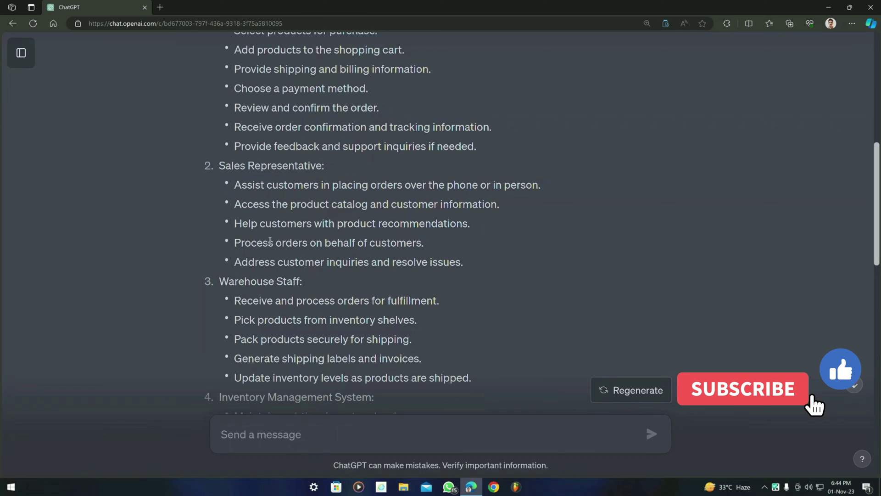
scroll(291, 164, "down", 8)
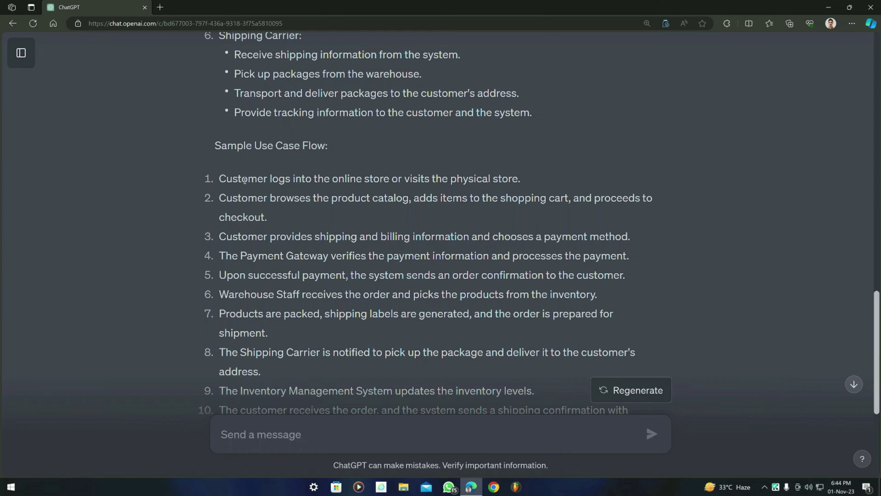
scroll(245, 180, "down", 2)
scroll(258, 203, "up", 2)
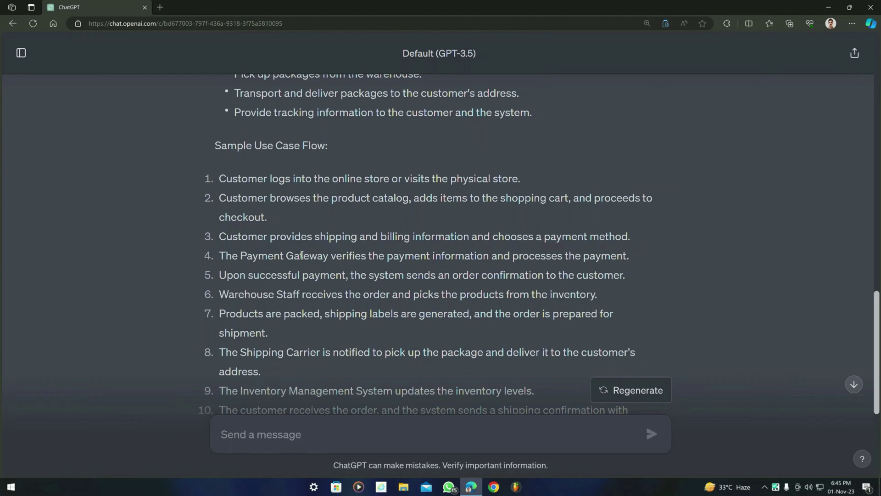
scroll(387, 296, "up", 15)
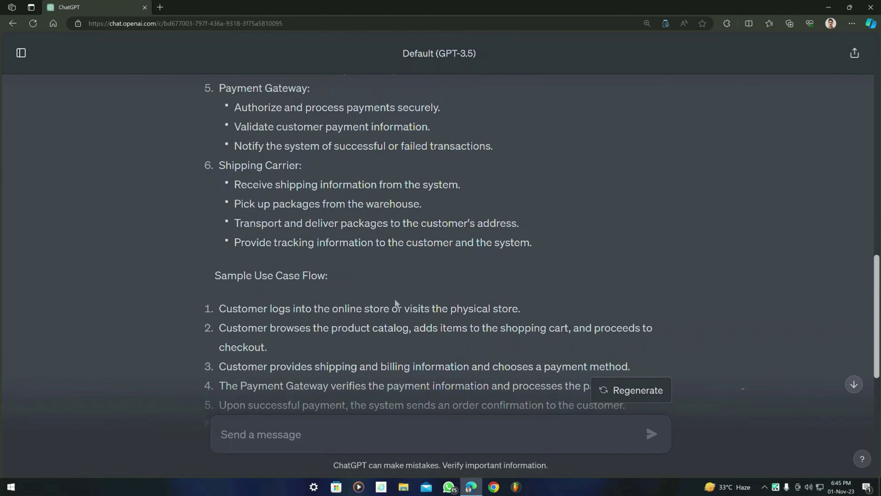
scroll(321, 212, "up", 4)
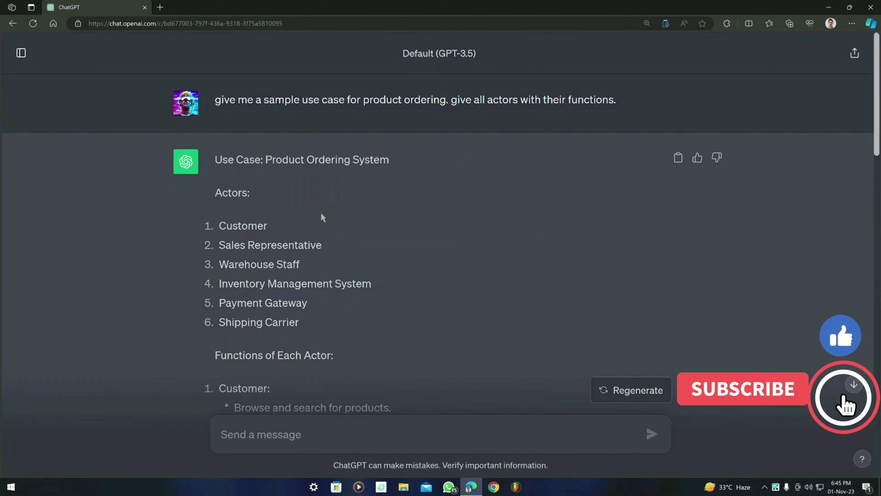
Step: Ask ChatGPT 'what is mermaid js?'
type("wh")
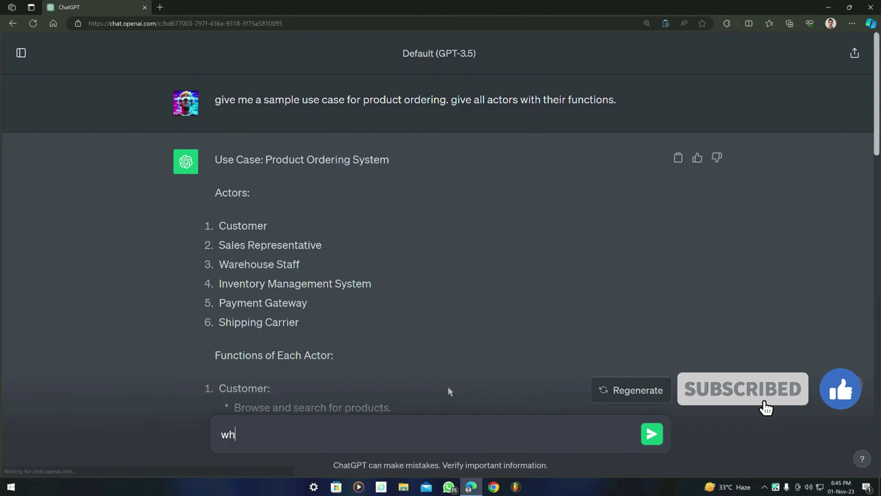
type("at is mermaid ")
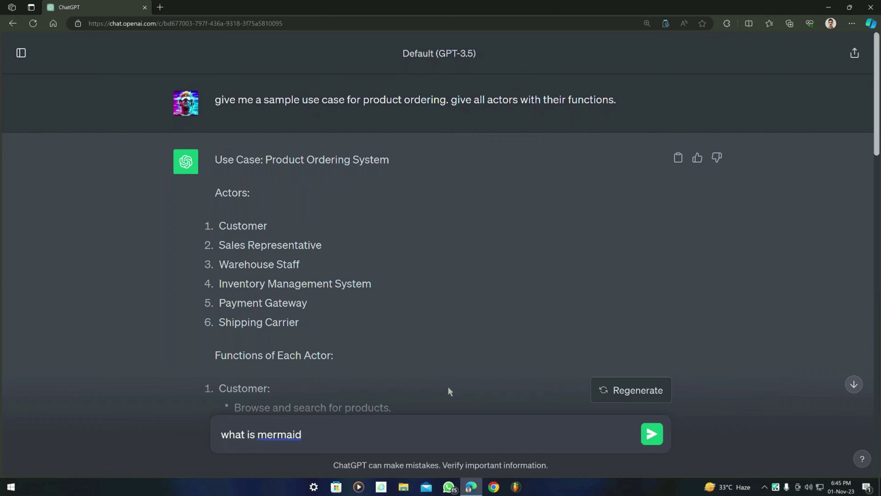
type("js?")
left_click(649, 438)
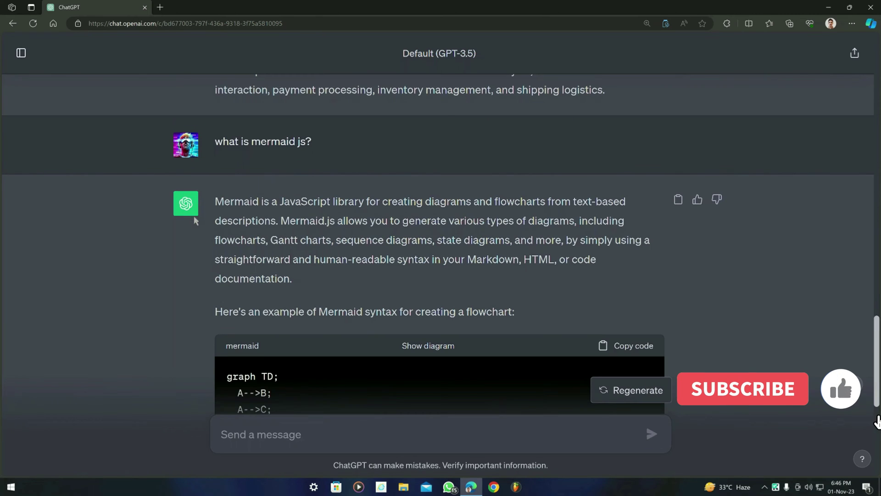
scroll(312, 156, "down", 4)
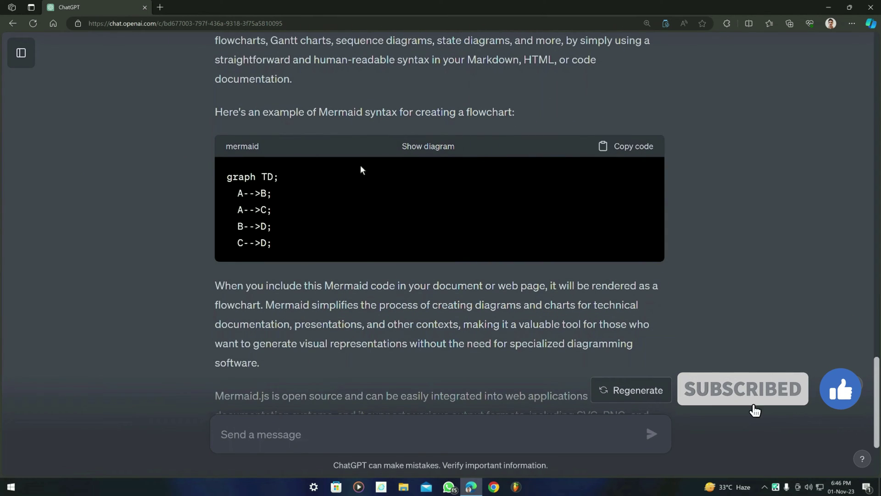
scroll(328, 274, "down", 3)
Step: Review the Mermaid js explanation and its sample graph TD flowchart code
scroll(438, 295, "up", 8)
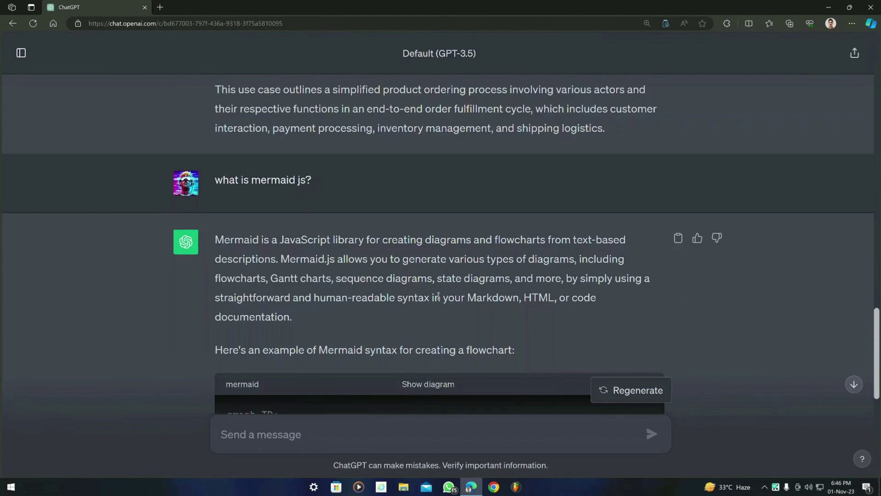
scroll(438, 295, "down", 2)
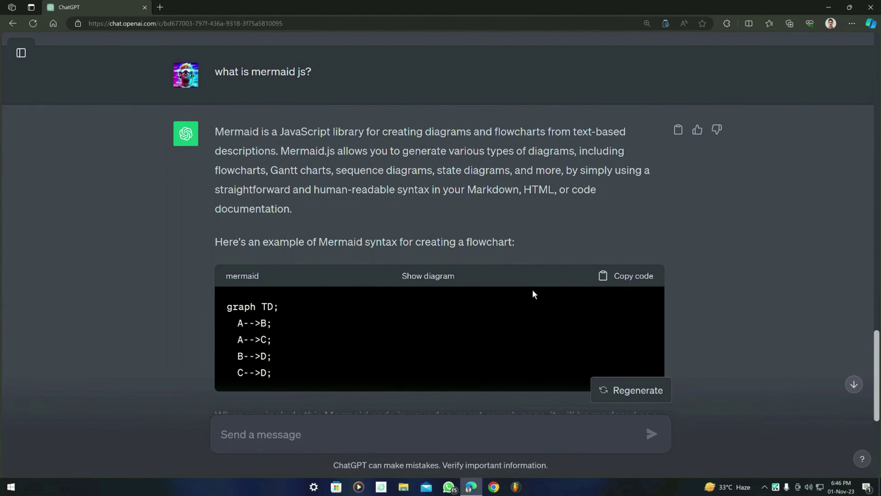
scroll(542, 259, "up", 3)
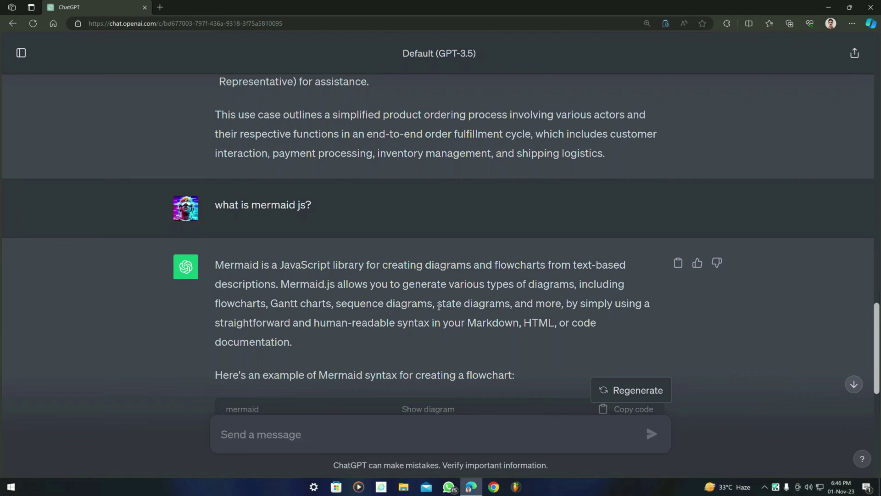
scroll(354, 345, "up", 3)
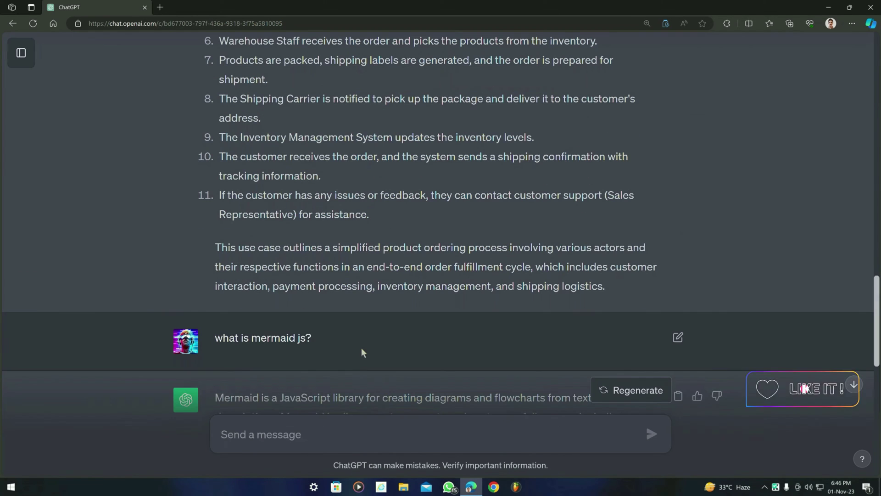
scroll(340, 343, "down", 3)
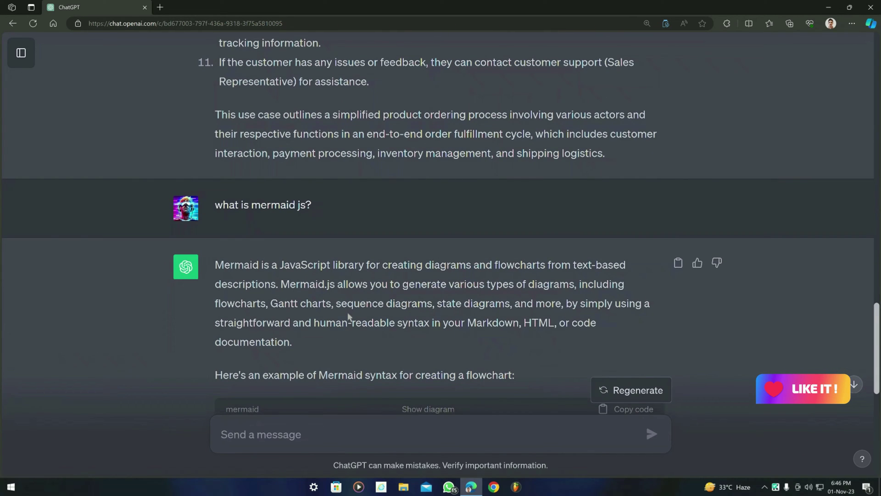
scroll(352, 315, "down", 1)
scroll(362, 305, "up", 11)
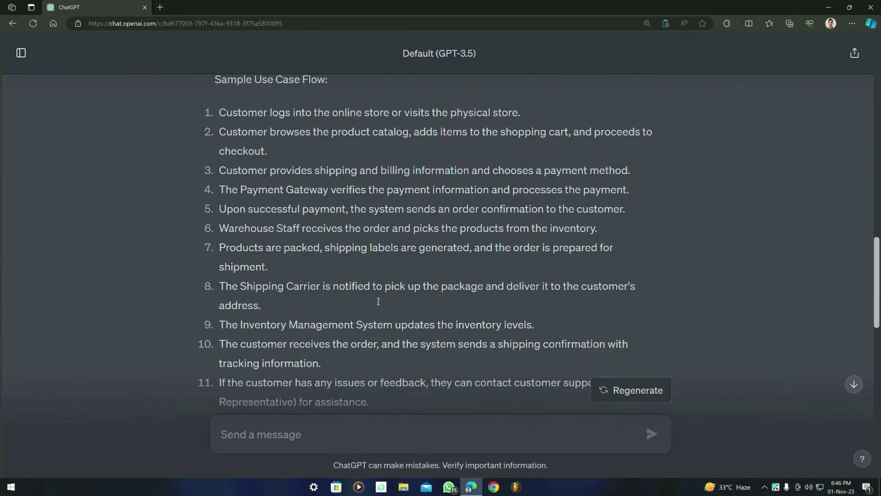
scroll(364, 303, "up", 15)
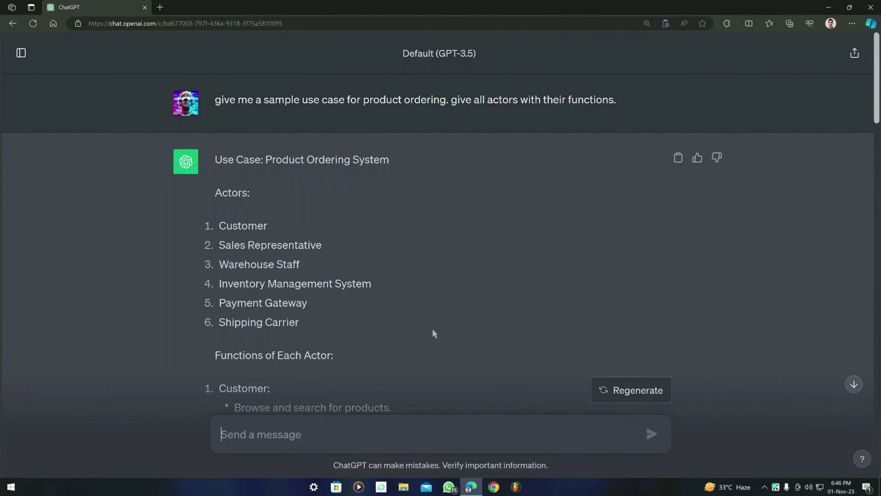
scroll(434, 334, "down", 15)
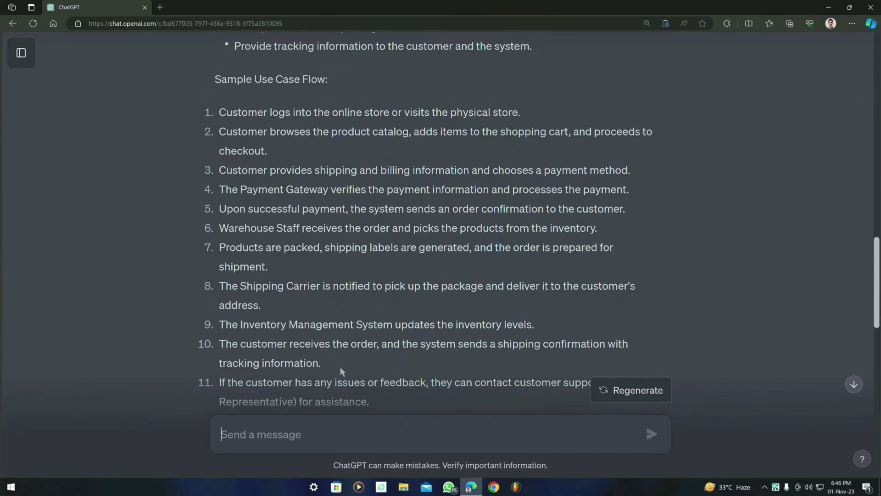
scroll(342, 371, "down", 15)
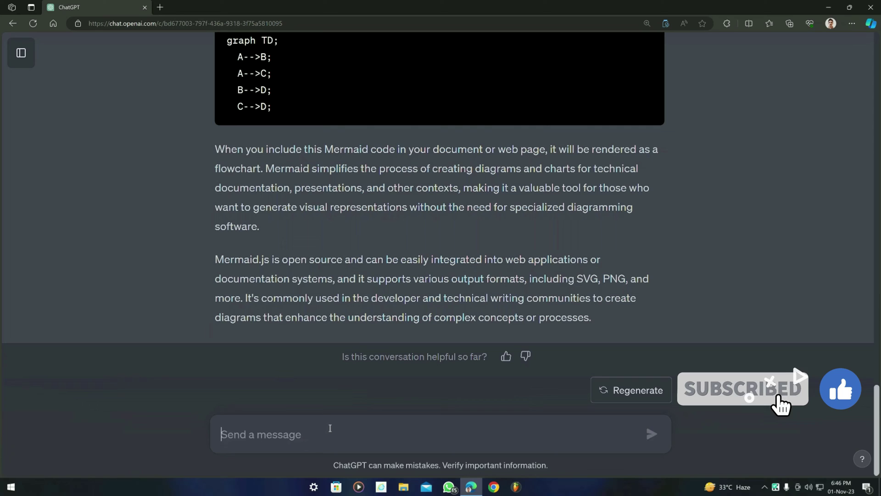
Step: Request Mermaid js class diagram code for the product-ordering use case
type("give mermaid js code for class di")
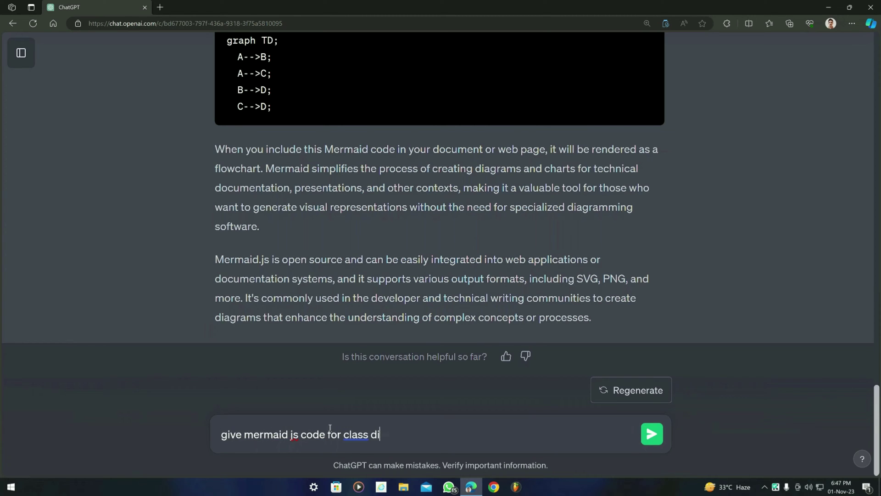
type("agram related")
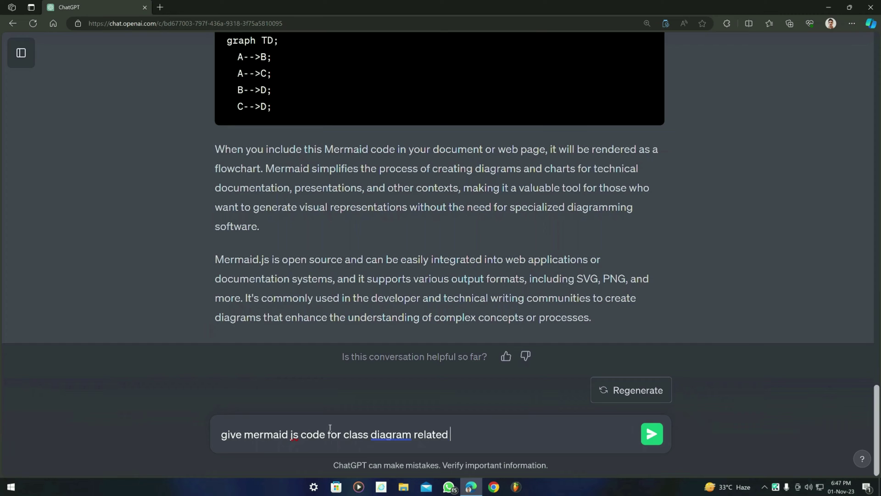
type(" my use case.")
key("Return")
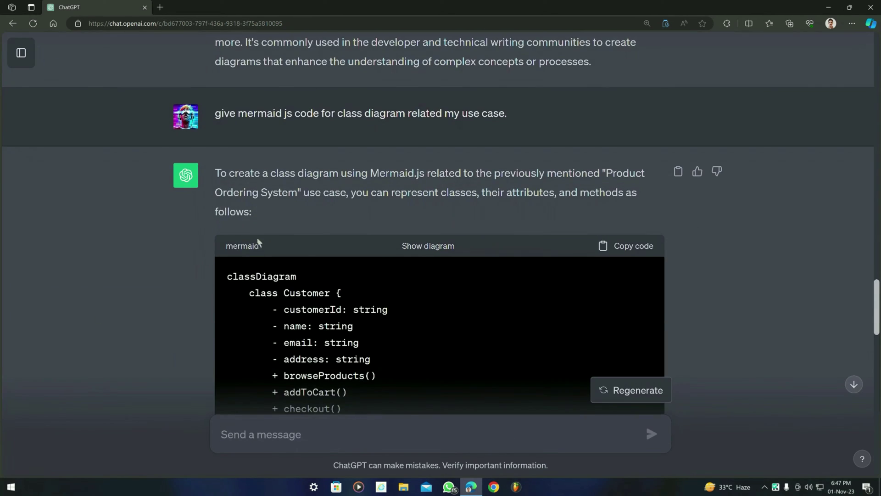
scroll(292, 273, "down", 18)
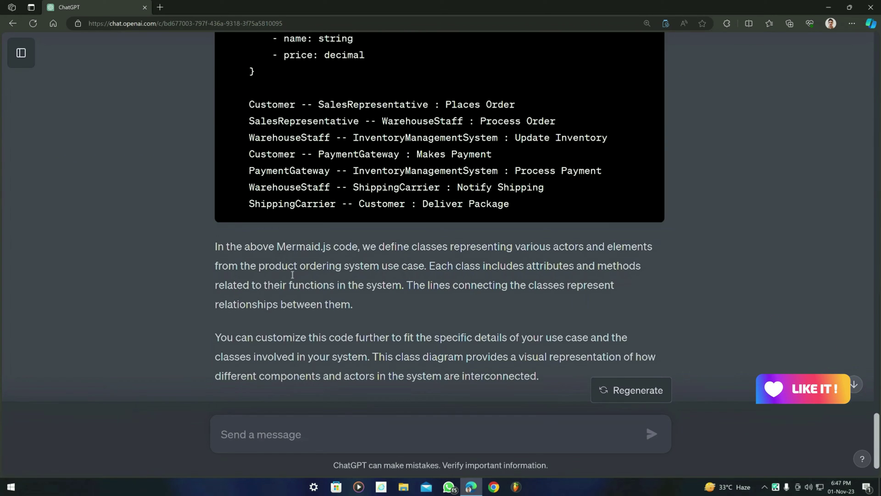
scroll(294, 277, "up", 5)
scroll(294, 277, "up", 10)
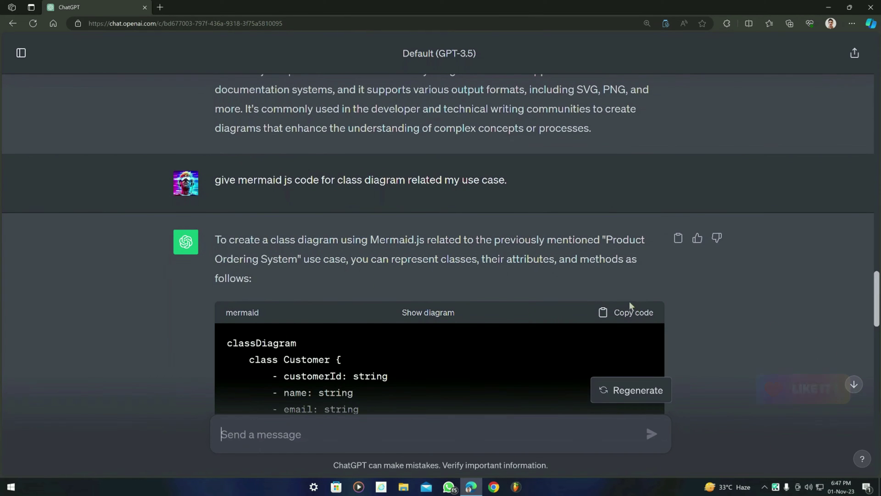
Step: Copy the class diagram code and load draw.io in a new browser tab
left_click(632, 312)
left_click(160, 7)
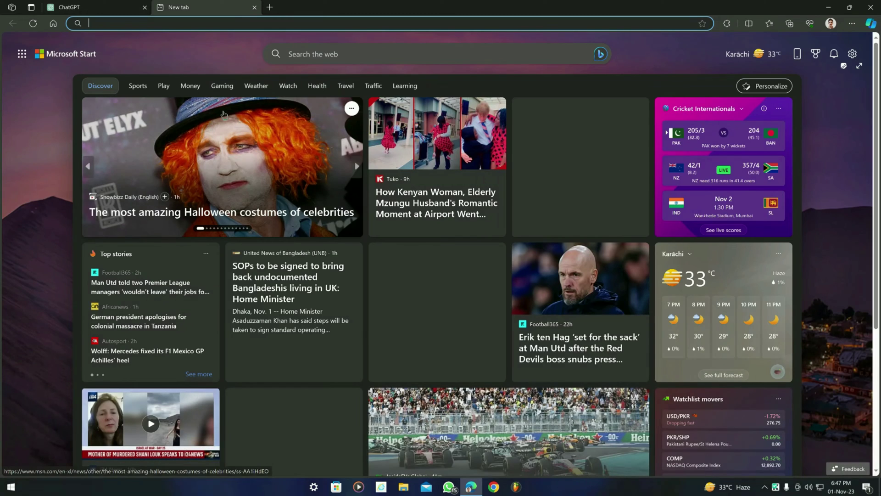
type("draw.io")
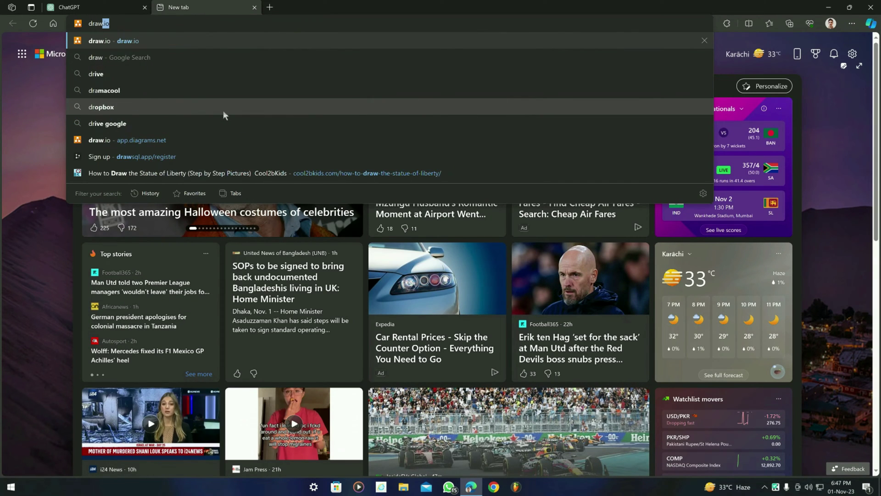
key("Return")
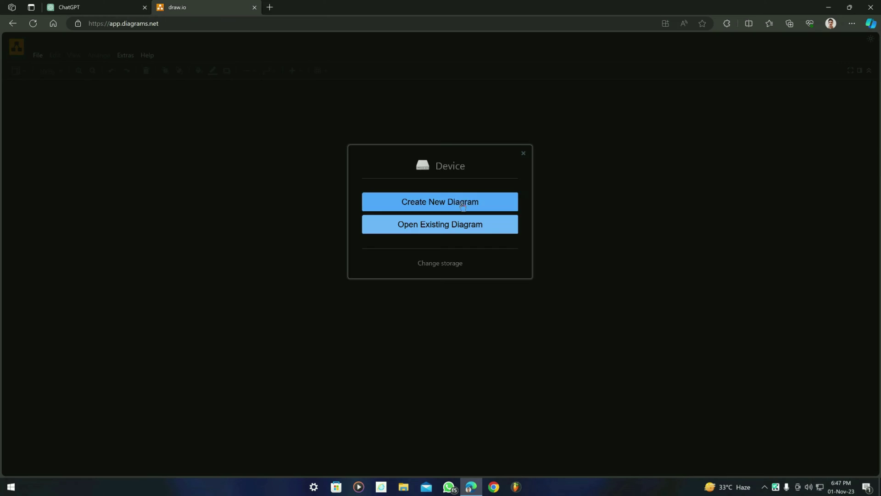
Step: Create a blank diagram saved as sam[ple.drawio on the Desktop
left_click(462, 202)
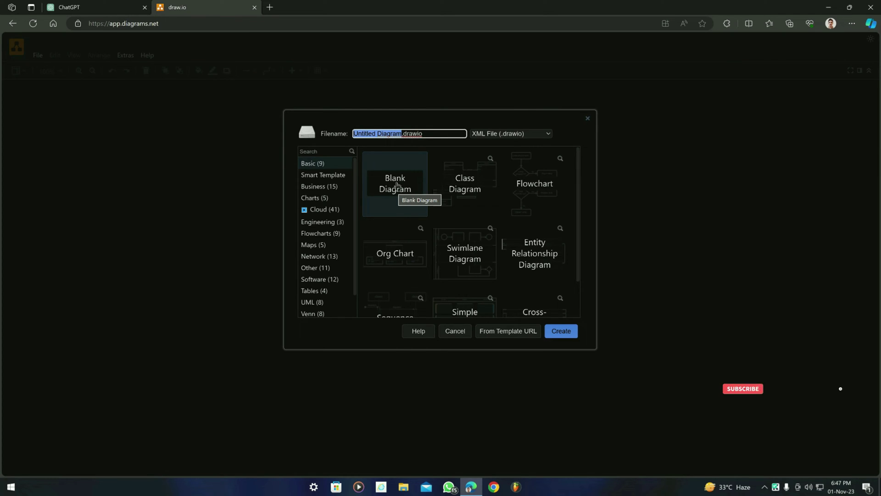
left_click(567, 333)
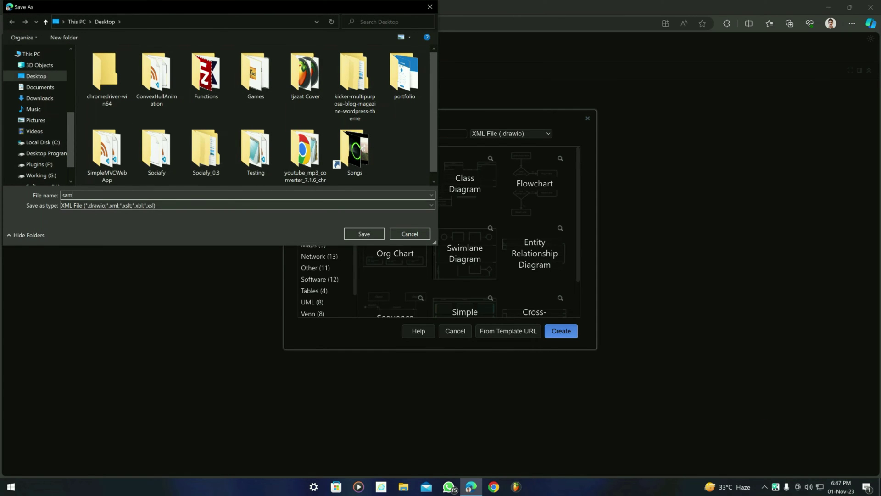
left_click(364, 234)
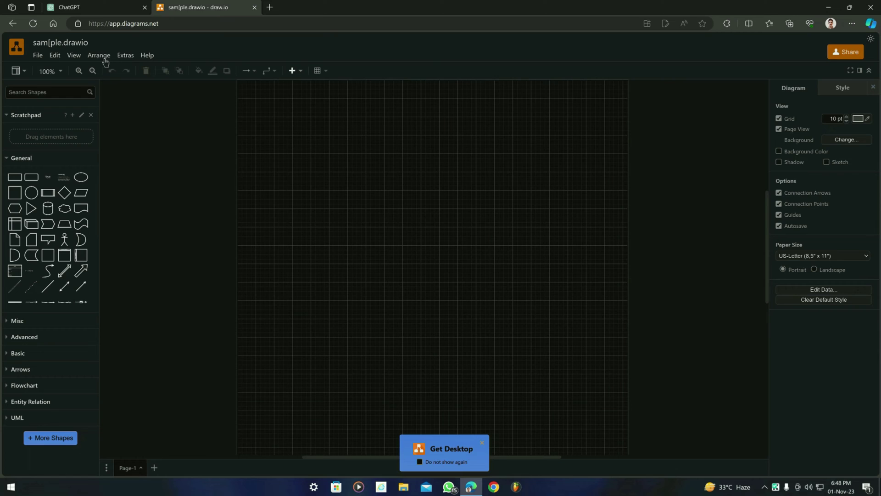
Step: Paste the class diagram code over the sample text in Arrange > Insert > Advanced > Mermaid
left_click(99, 56)
mouse_move(195, 216)
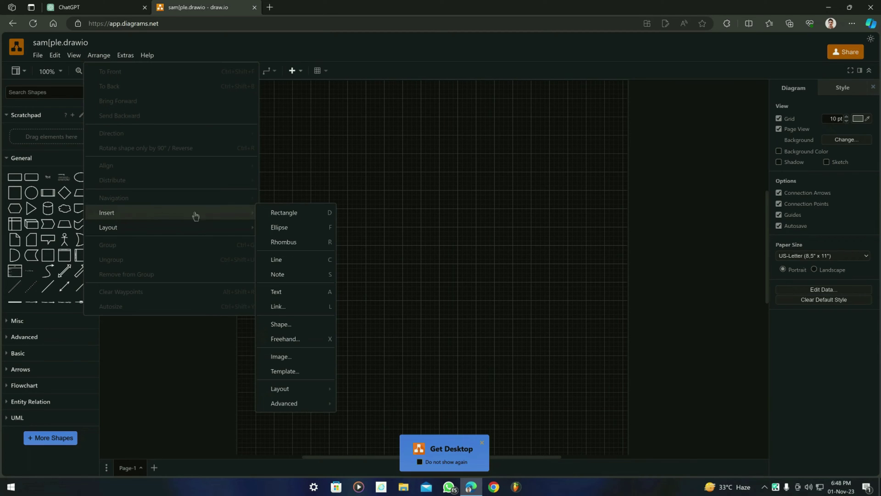
mouse_move(281, 408)
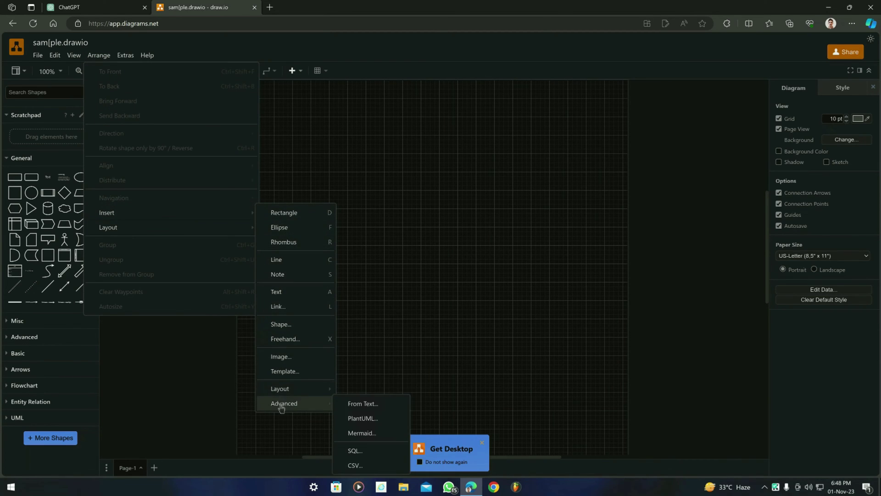
left_click(376, 437)
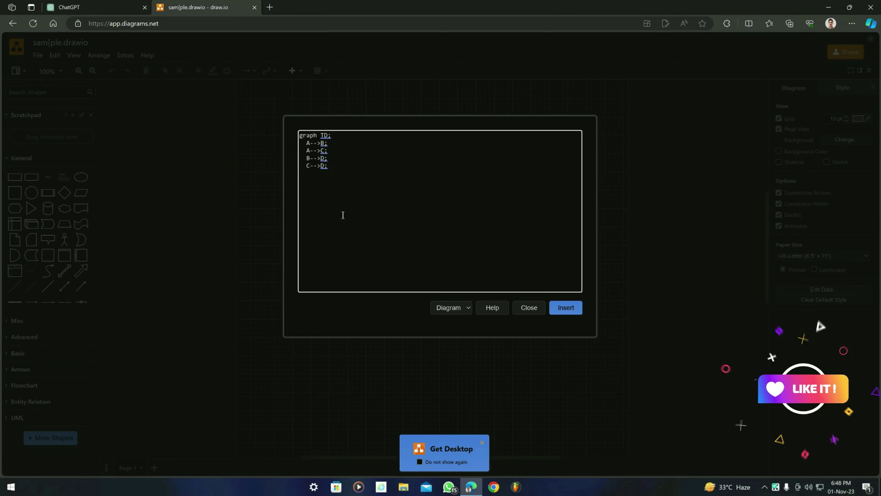
key("ctrl+a")
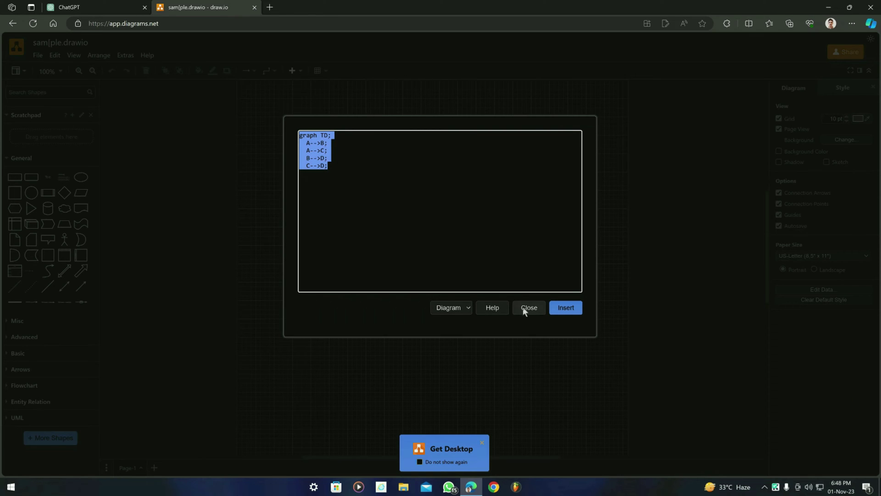
key("ctrl+v")
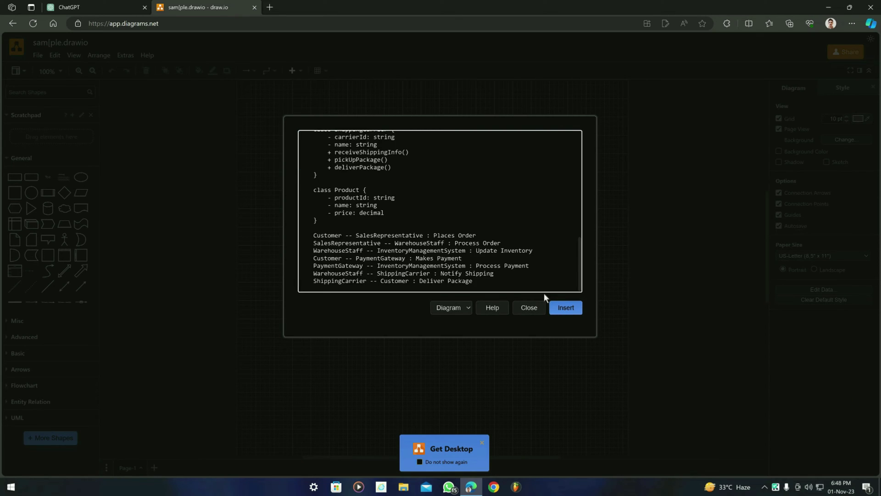
scroll(528, 276, "up", 3)
left_click(565, 308)
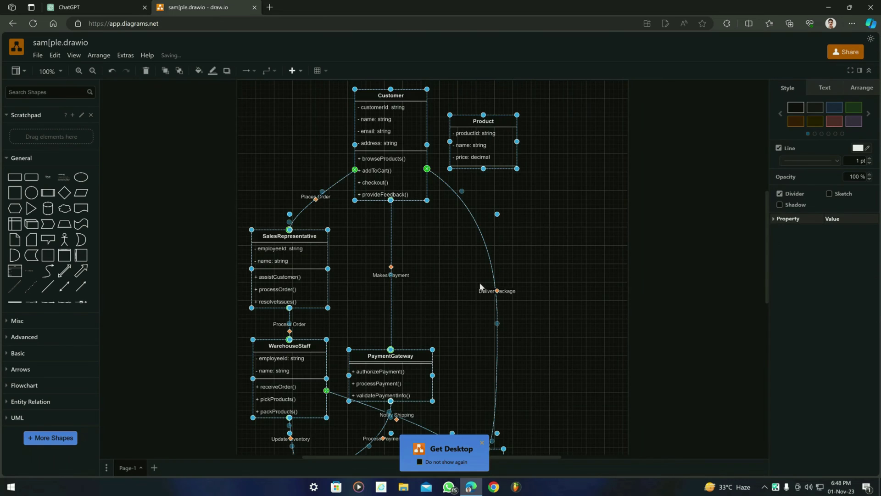
left_click(558, 271)
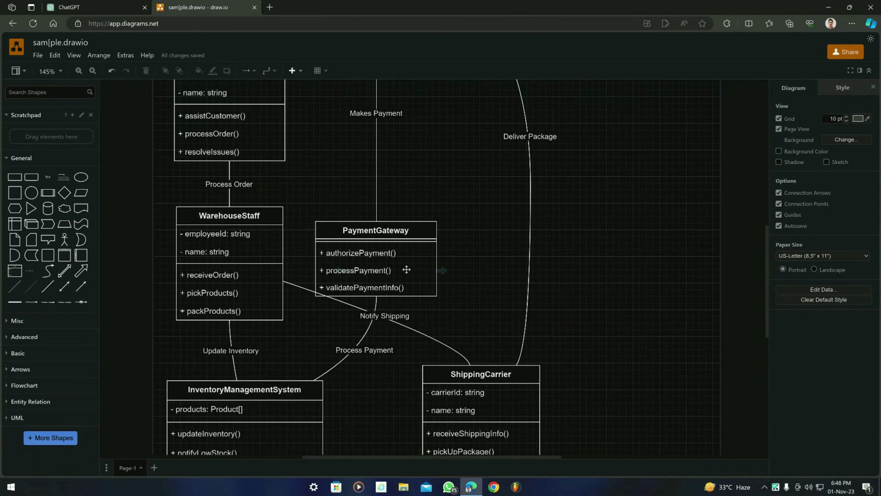
scroll(406, 269, "up", 10)
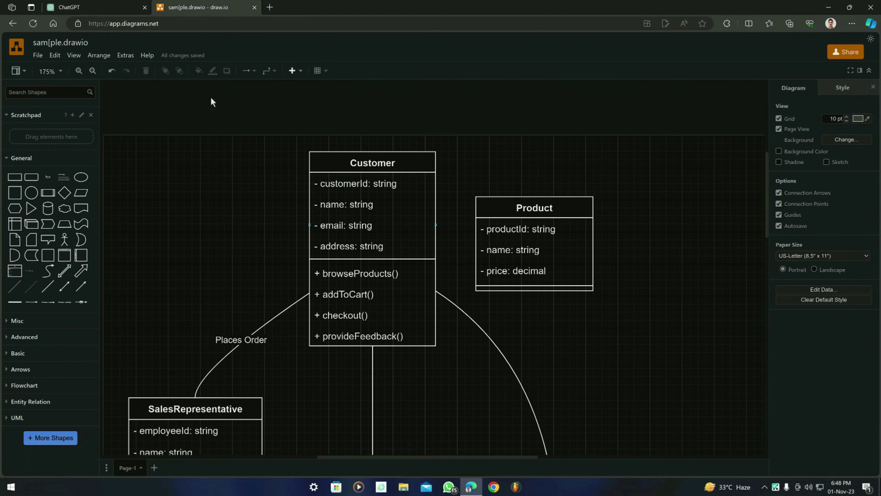
scroll(459, 302, "down", 5)
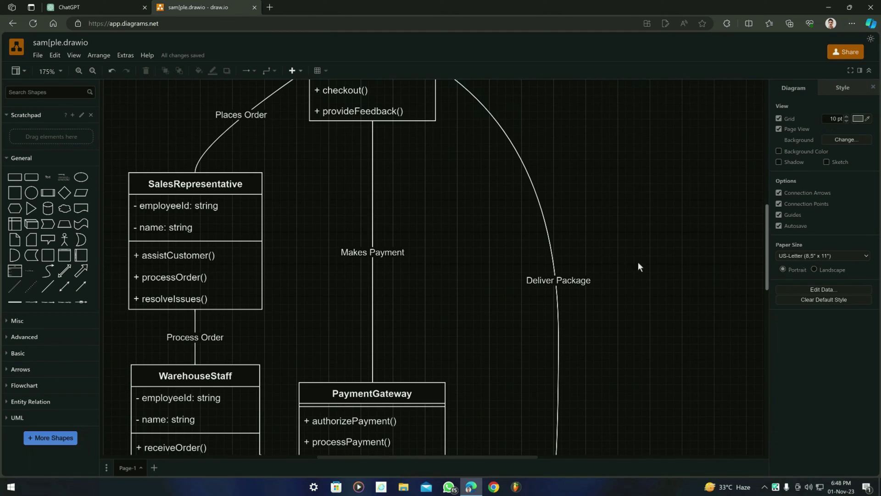
scroll(331, 259, "up", 6)
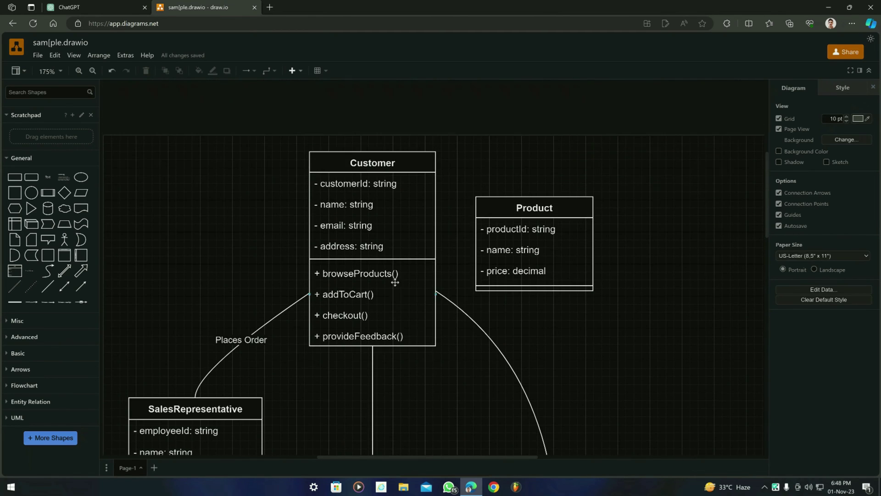
scroll(436, 371, "down", 5)
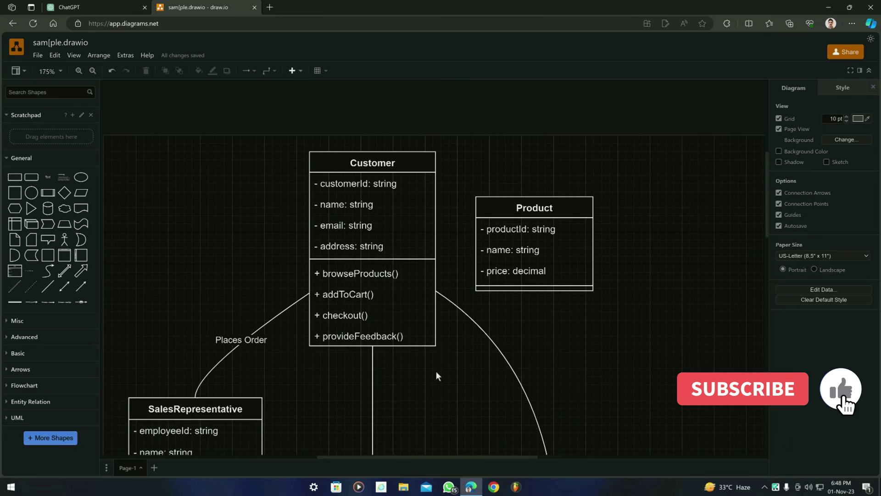
scroll(278, 362, "down", 6)
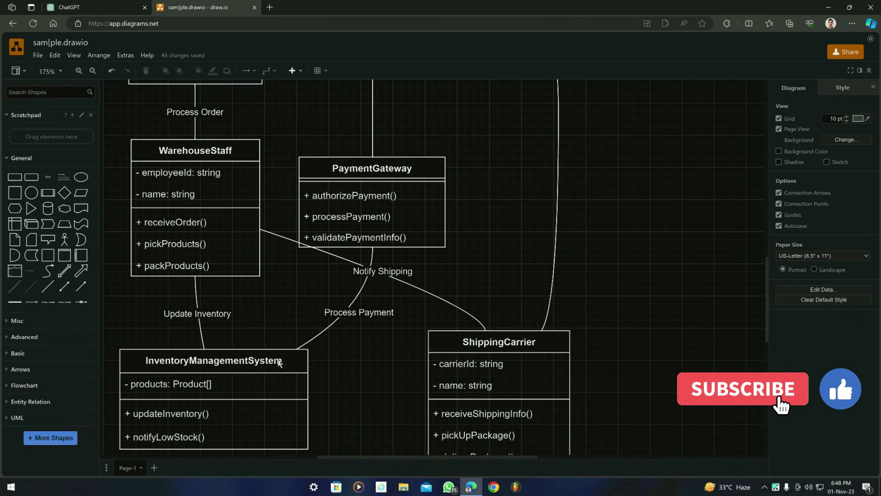
scroll(115, 111, "down", 4)
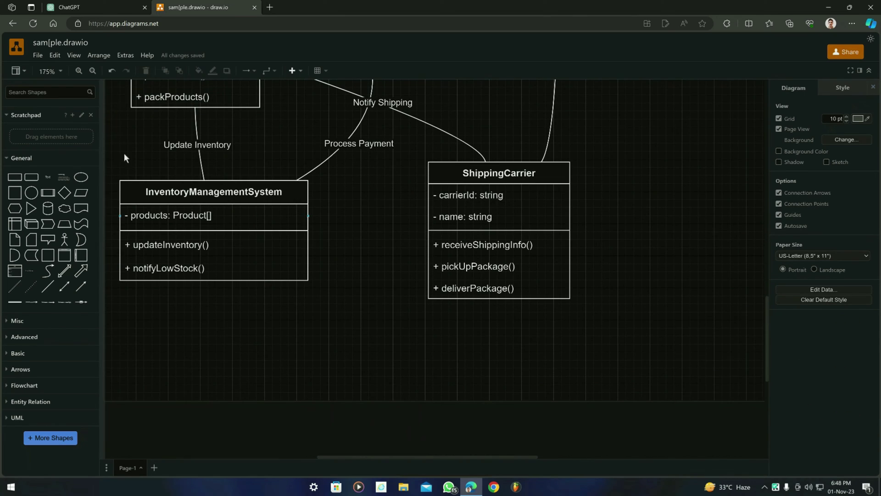
scroll(124, 153, "up", 4)
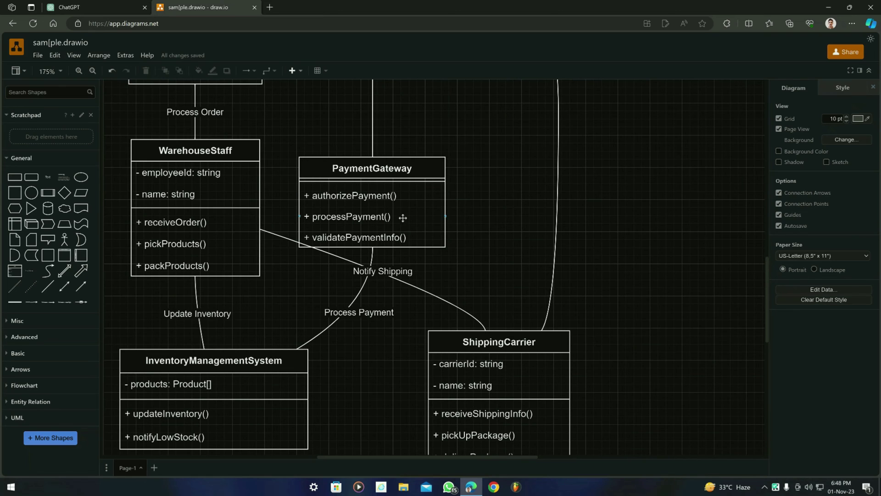
scroll(197, 262, "down", 3)
scroll(561, 285, "up", 1)
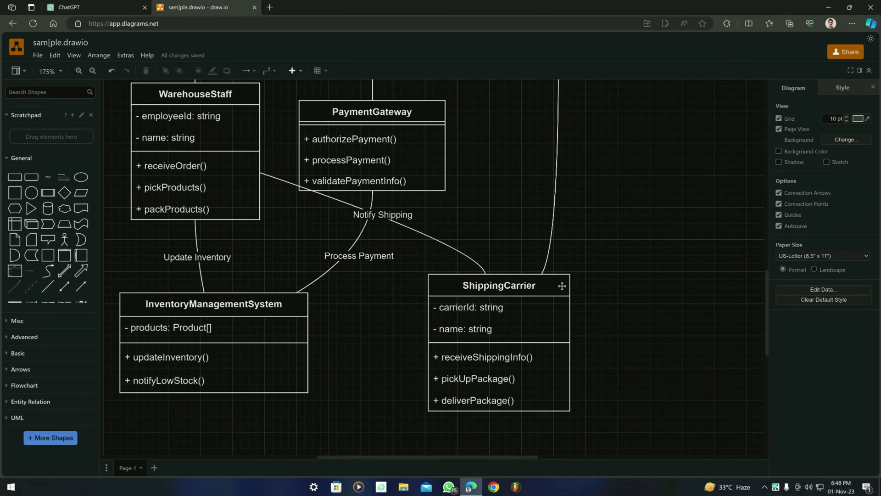
scroll(627, 276, "up", 12)
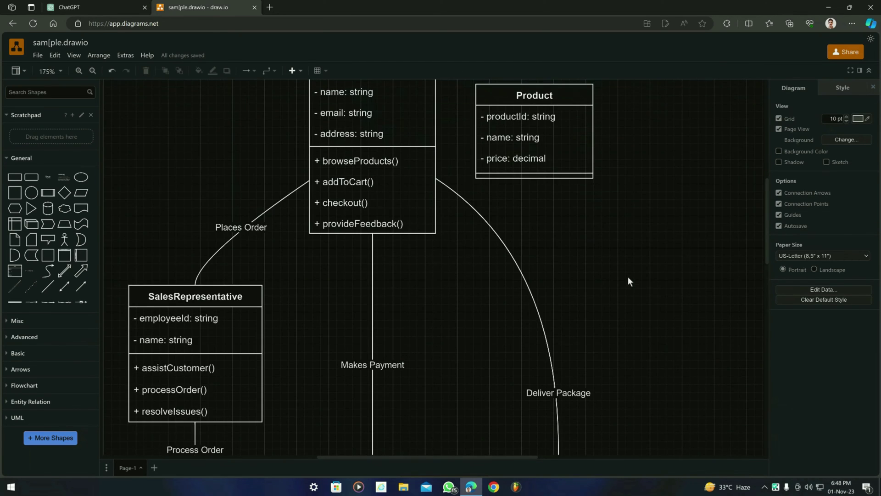
scroll(273, 330, "down", 9)
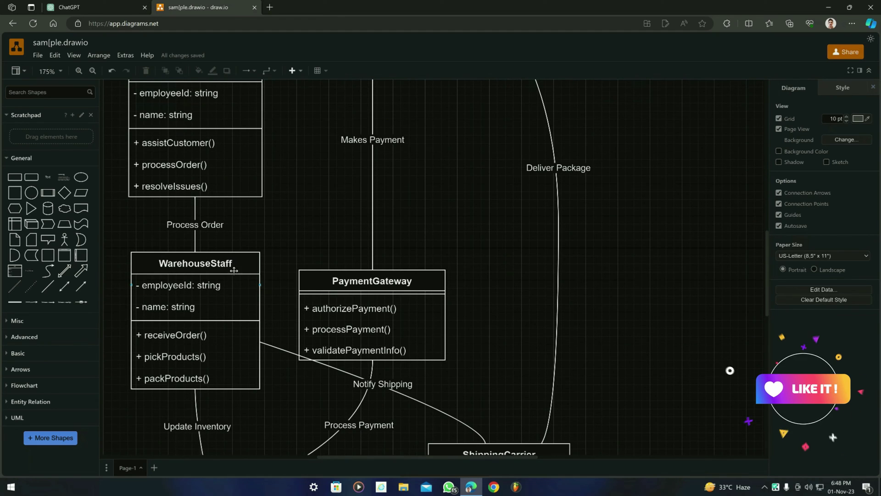
scroll(418, 313, "down", 2)
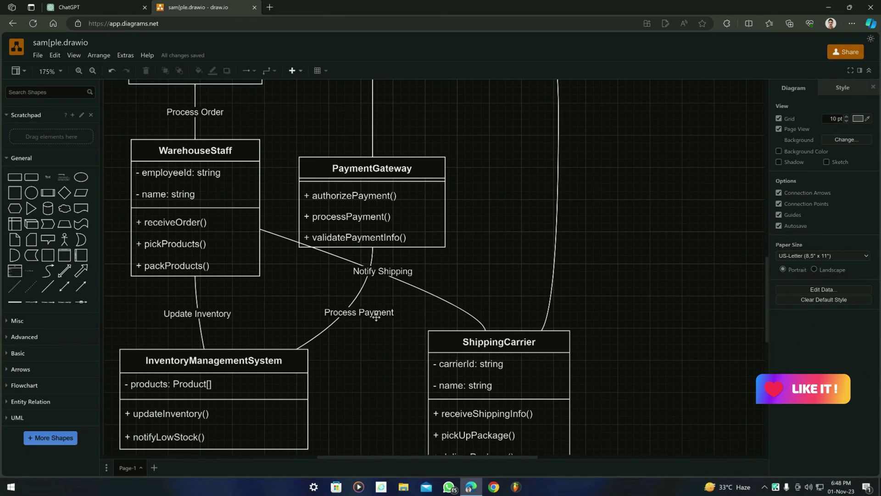
scroll(304, 237, "up", 5)
Step: Resend the Mermaid prompt in ChatGPT, now asking for sequence diagram code
left_click(102, 6)
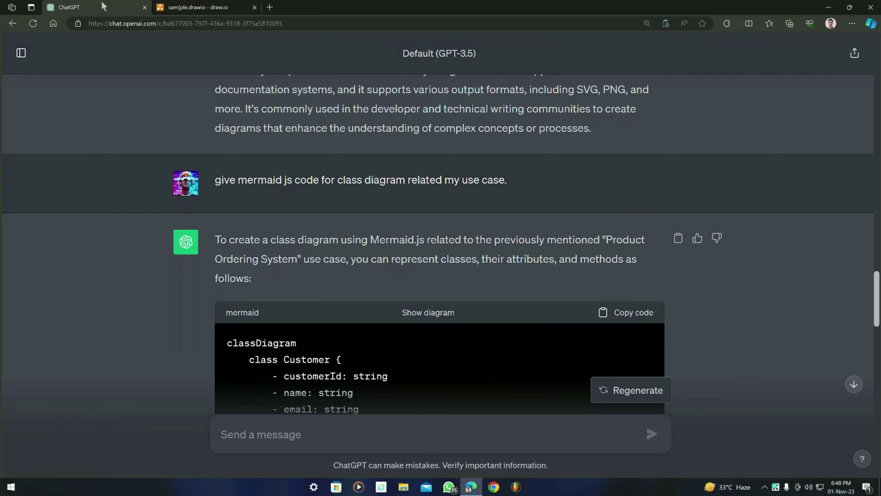
scroll(667, 413, "down", 15)
scroll(251, 243, "up", 15)
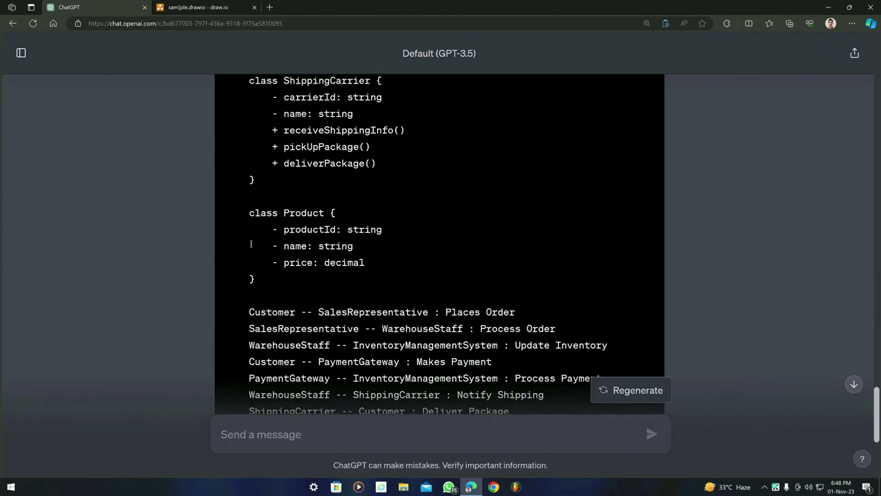
scroll(251, 242, "up", 10)
triple_click(287, 252)
key("ctrl+c")
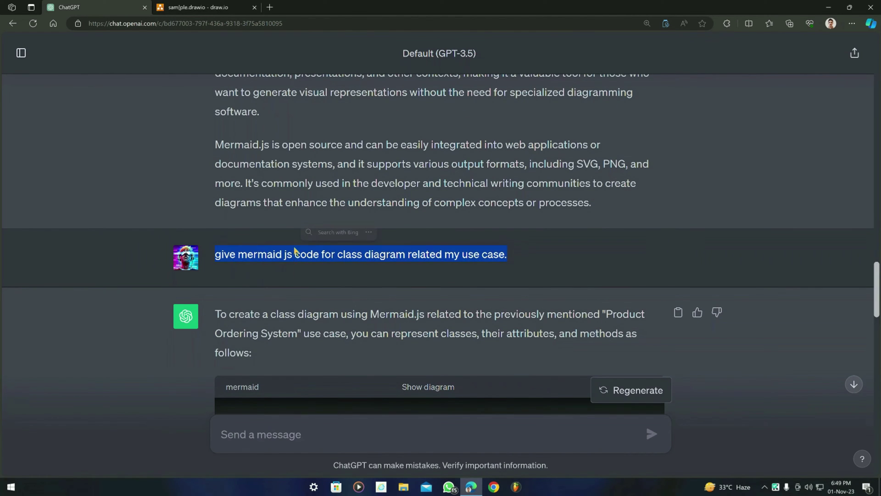
left_click(293, 426)
key("ctrl+v")
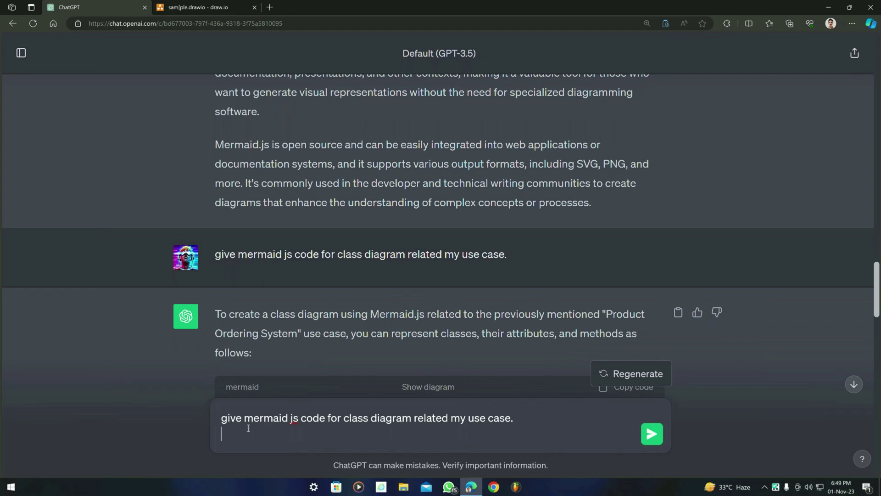
key("BackSpace")
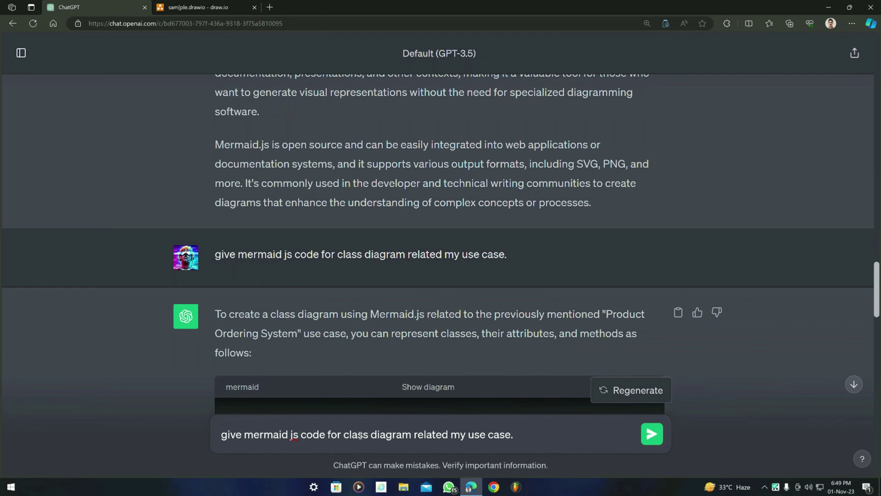
type("sequenc")
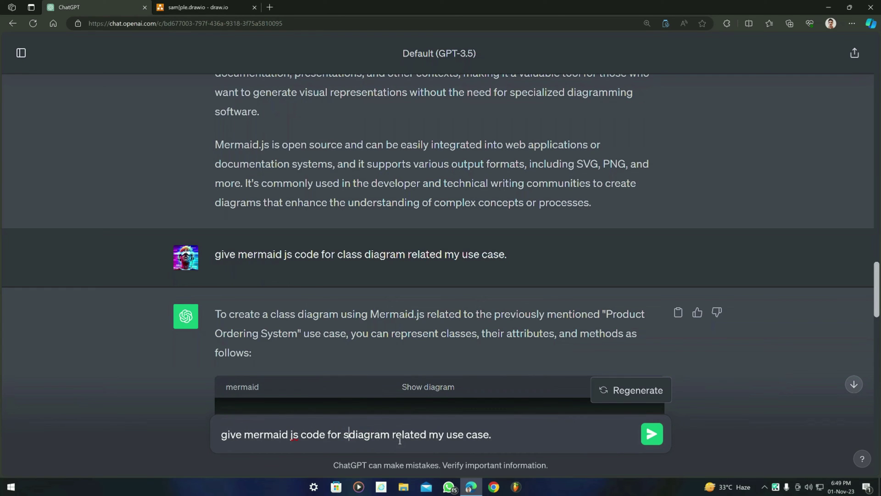
type("e")
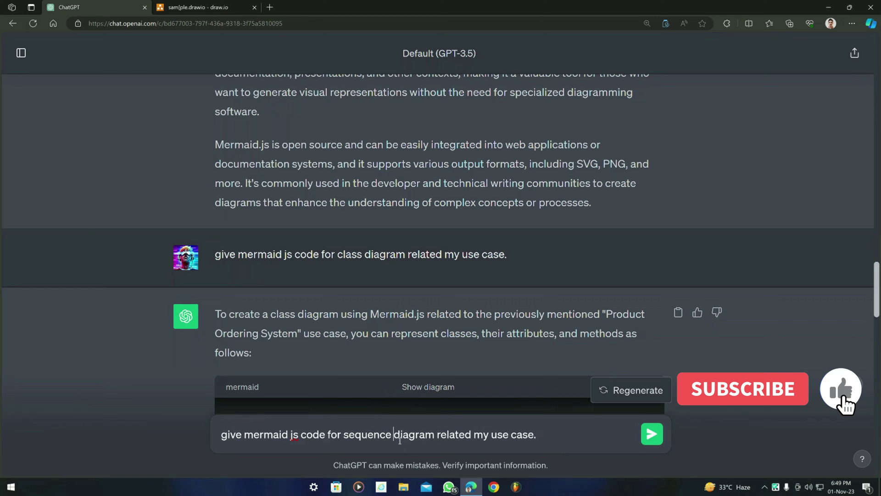
key("Return")
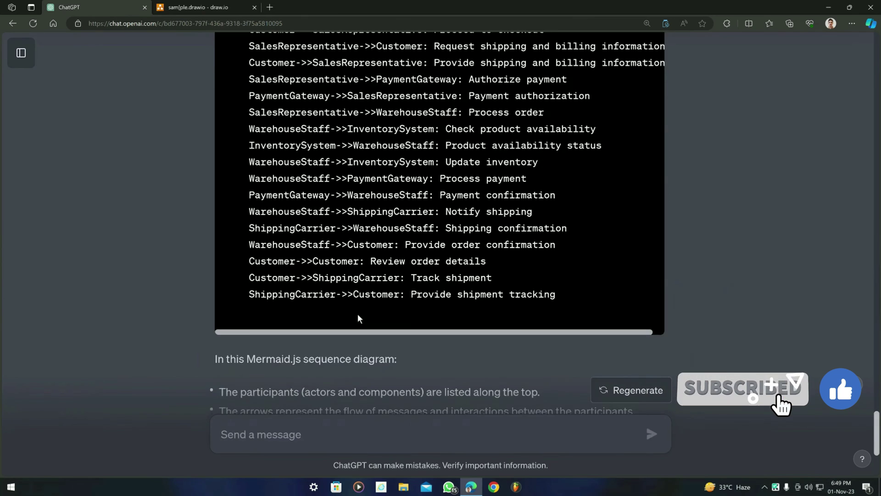
Step: Copy the six-participant sequenceDiagram code and return to the draw.io tab
scroll(238, 324, "up", 10)
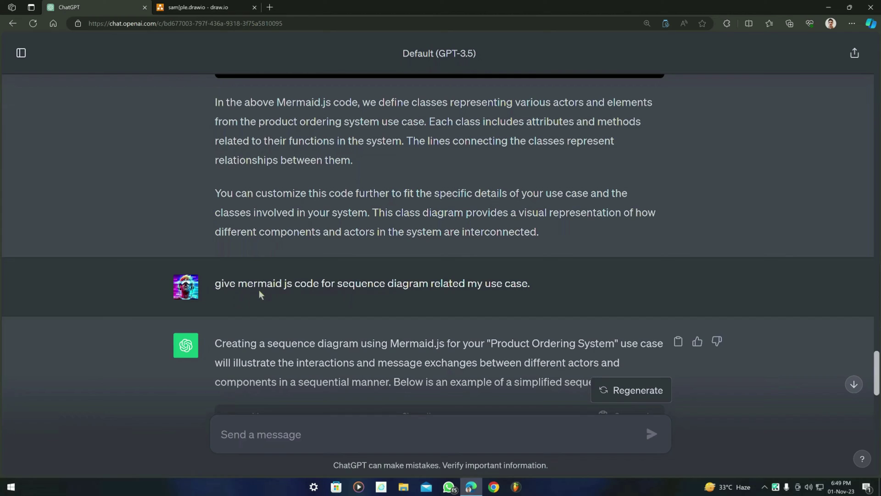
scroll(260, 295, "down", 2)
scroll(481, 257, "down", 3)
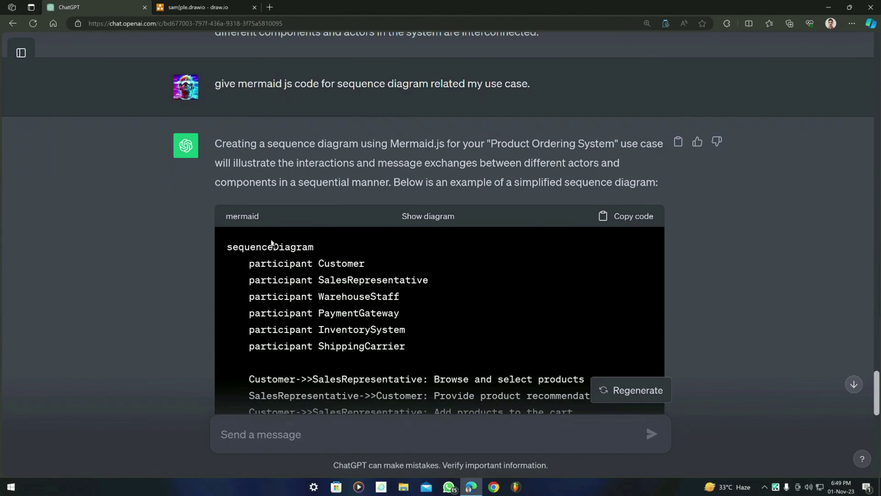
scroll(546, 192, "down", 2)
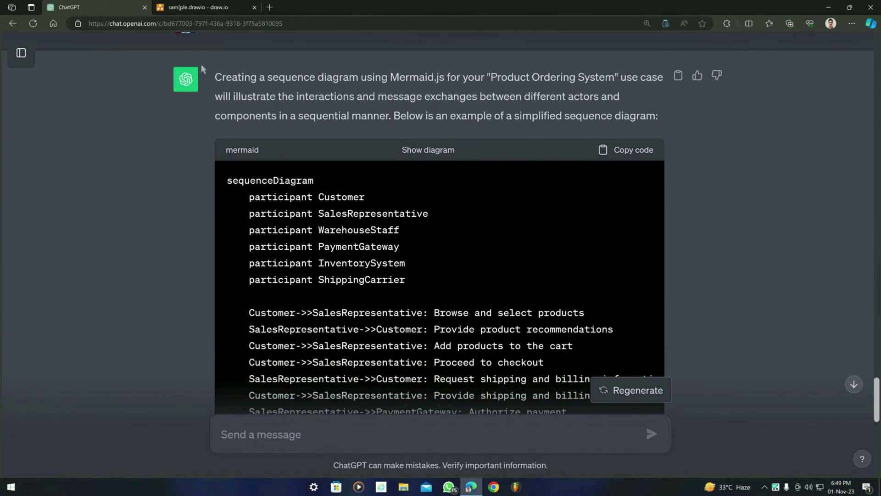
left_click(633, 150)
left_click(199, 7)
Step: Delete the old class diagram from the canvas and zoom out
key("ctrl+a")
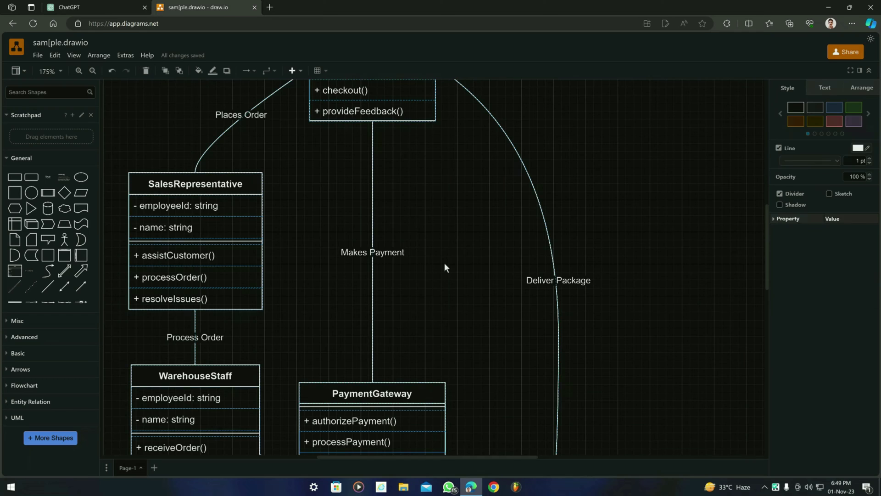
key("Delete")
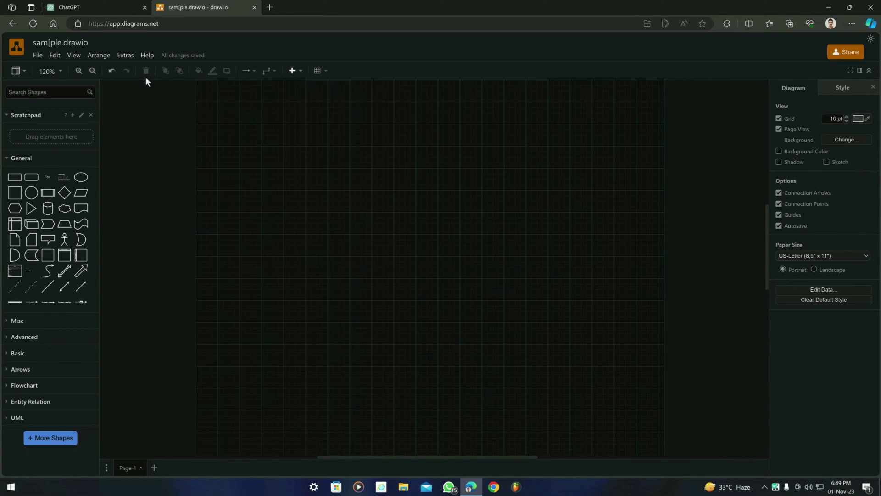
key("ctrl+minus")
Step: Paste the sequenceDiagram code over the sample in the Mermaid import dialog
left_click(99, 56)
mouse_move(115, 213)
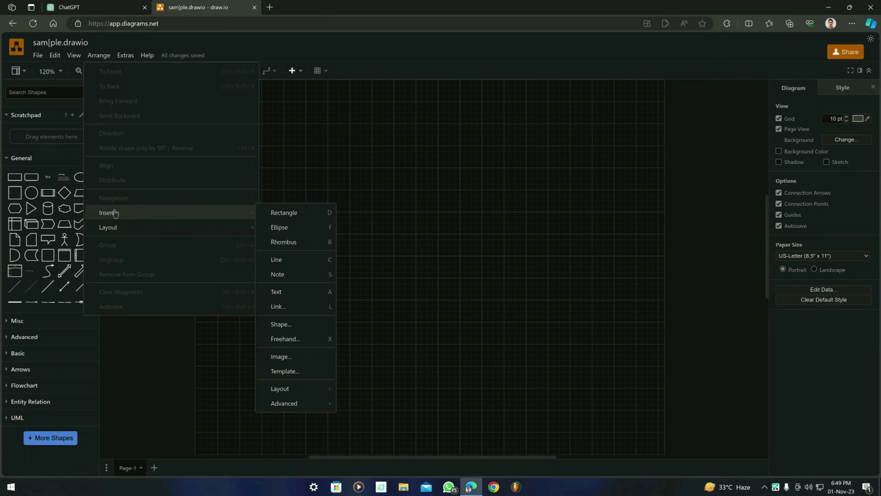
mouse_move(301, 402)
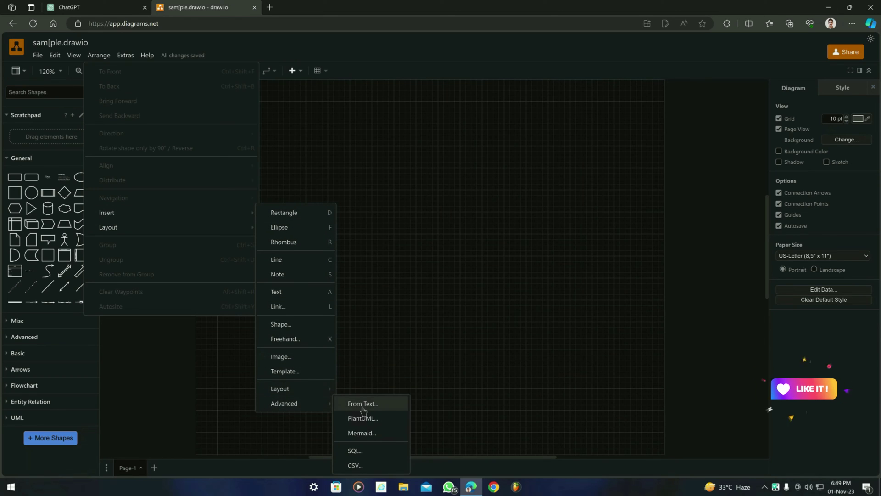
left_click(362, 434)
right_click(378, 191)
key("ctrl+a")
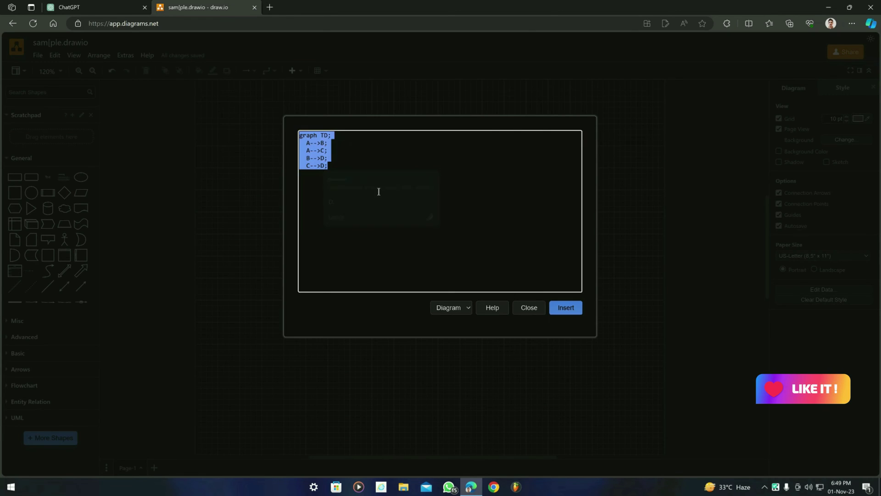
key("ctrl+v")
scroll(470, 224, "up", 3)
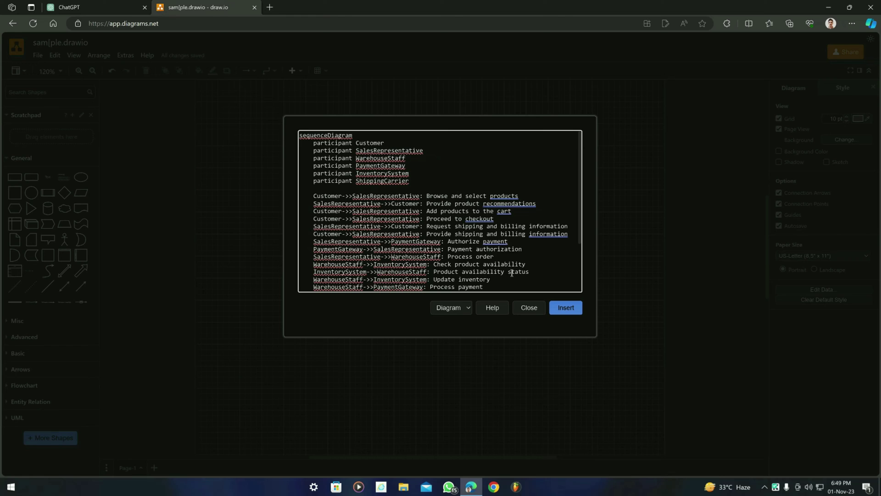
left_click(572, 309)
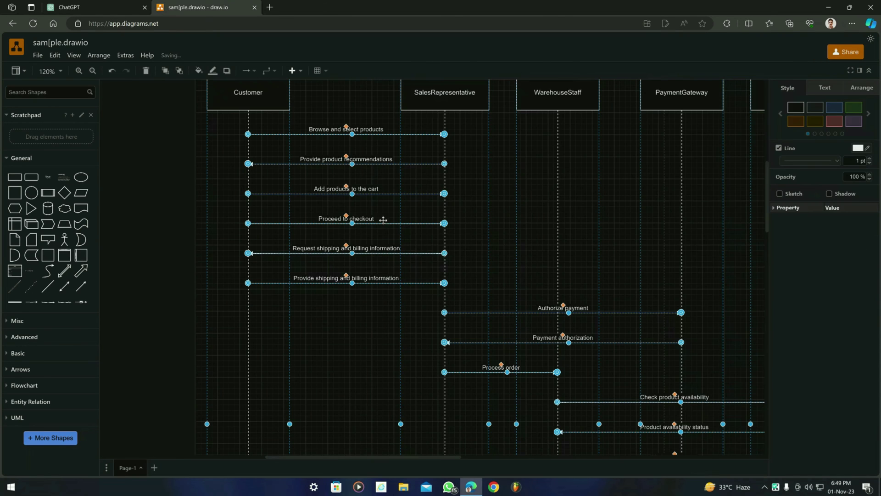
scroll(450, 237, "down", 6)
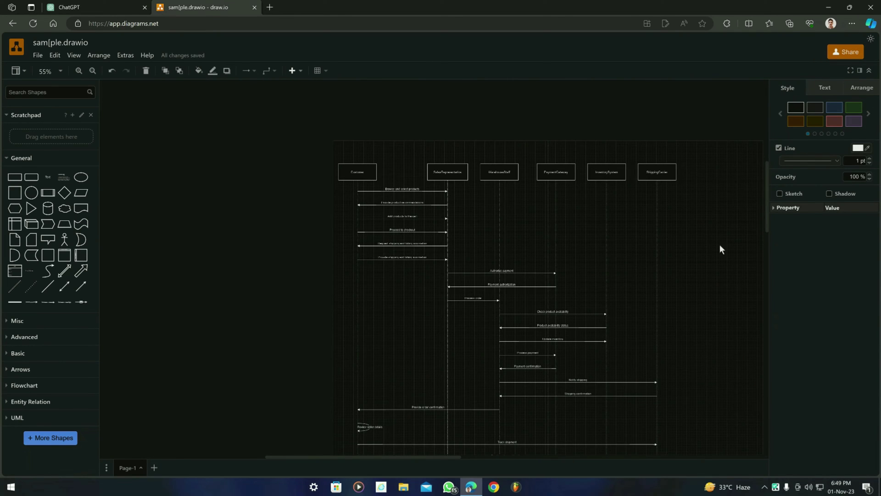
left_click(567, 213)
scroll(644, 265, "down", 3)
scroll(667, 302, "up", 5)
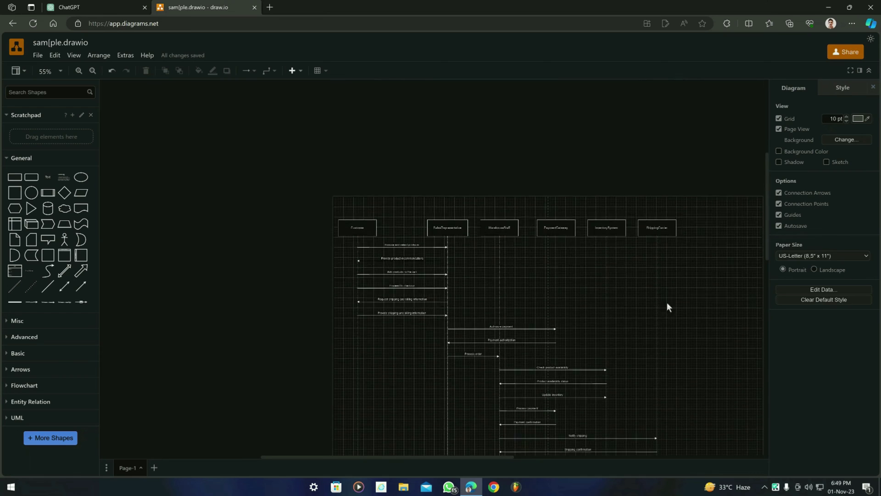
scroll(679, 310, "up", 4)
scroll(219, 284, "down", 3)
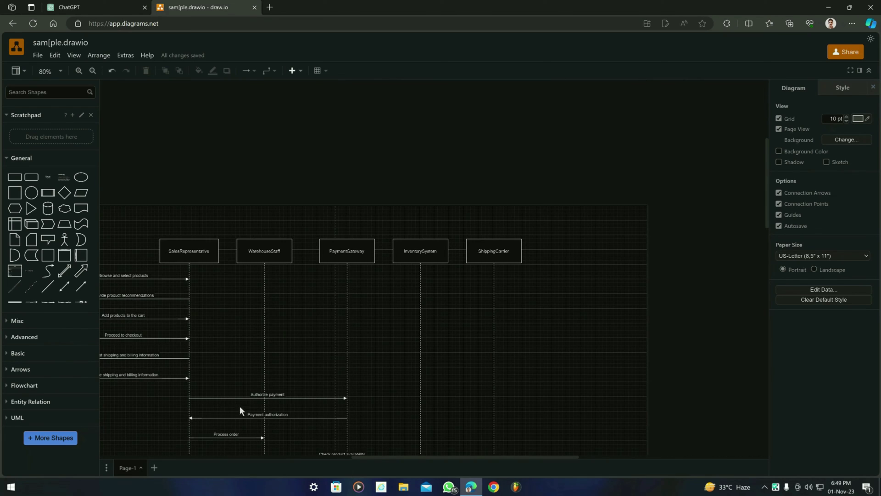
scroll(240, 406, "down", 2)
scroll(241, 389, "up", 5)
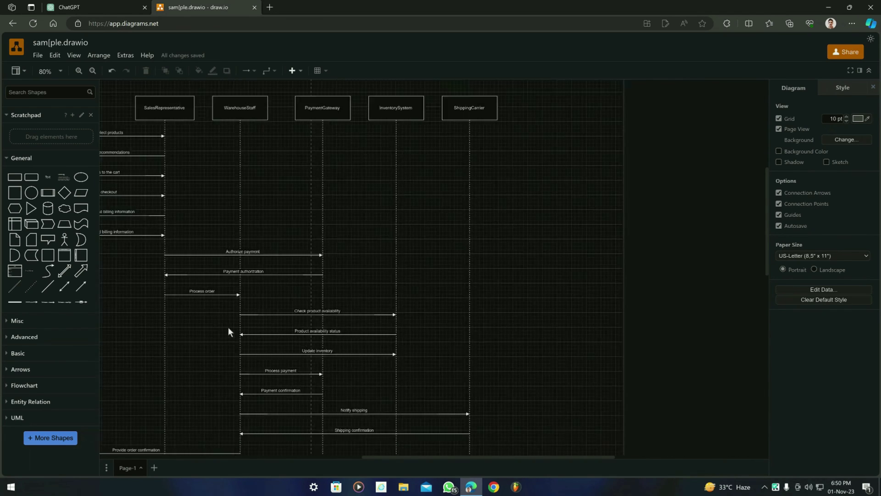
scroll(238, 287, "up", 4)
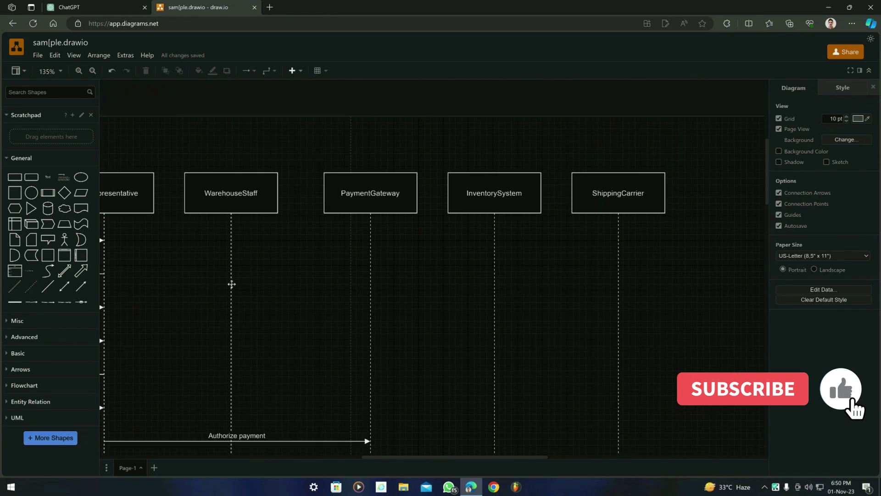
scroll(212, 135, "down", 3)
scroll(216, 138, "up", 3)
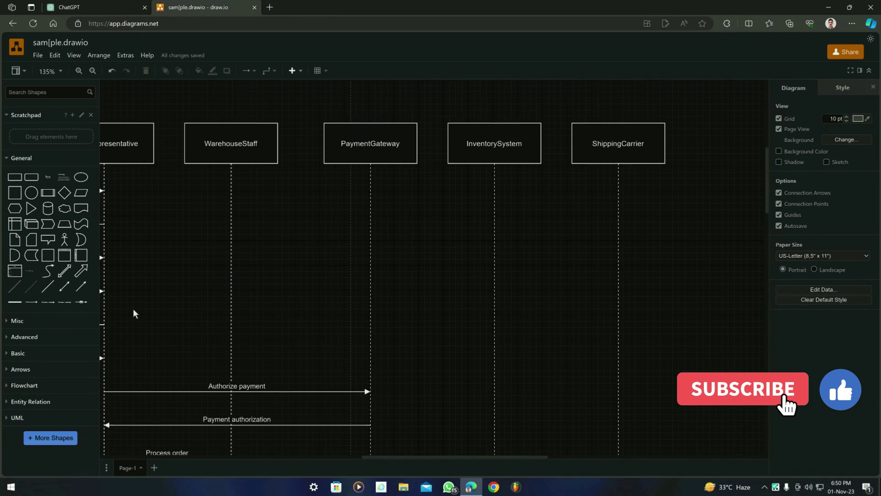
scroll(433, 282, "down", 5)
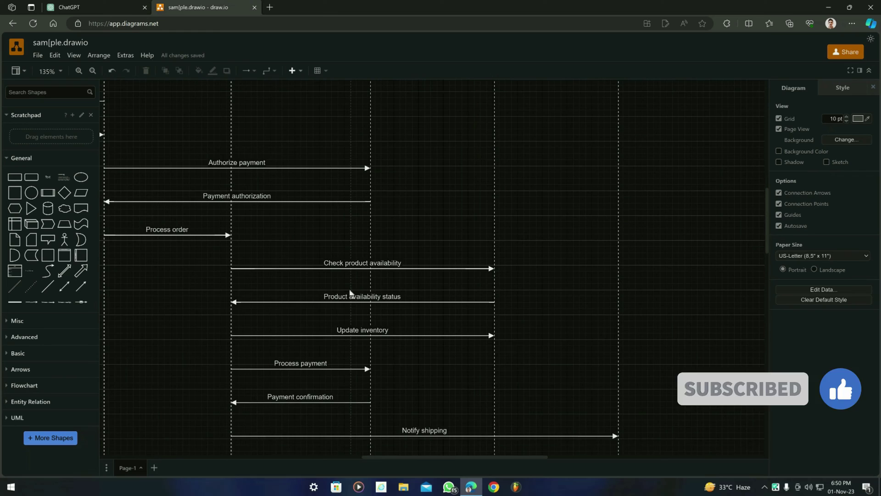
scroll(385, 323, "down", 3)
scroll(453, 340, "down", 5)
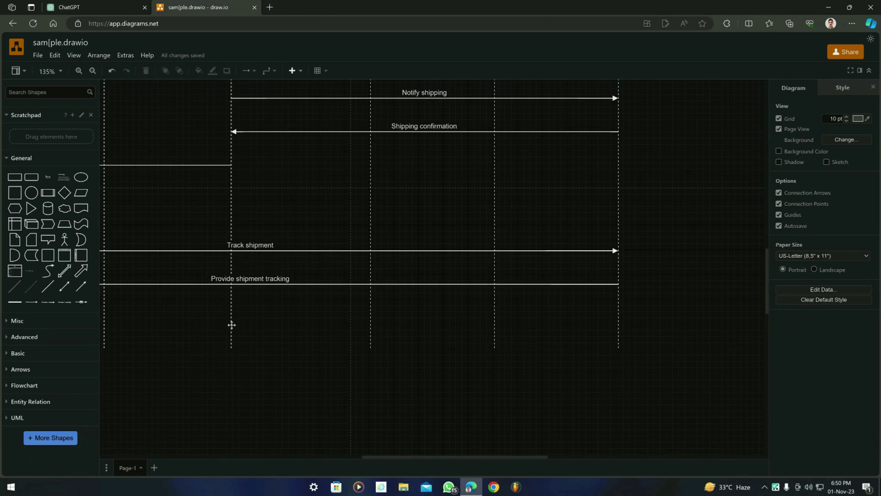
scroll(175, 299, "down", 2, "ctrl")
scroll(130, 246, "up", 3, "ctrl")
scroll(265, 228, "up", 10)
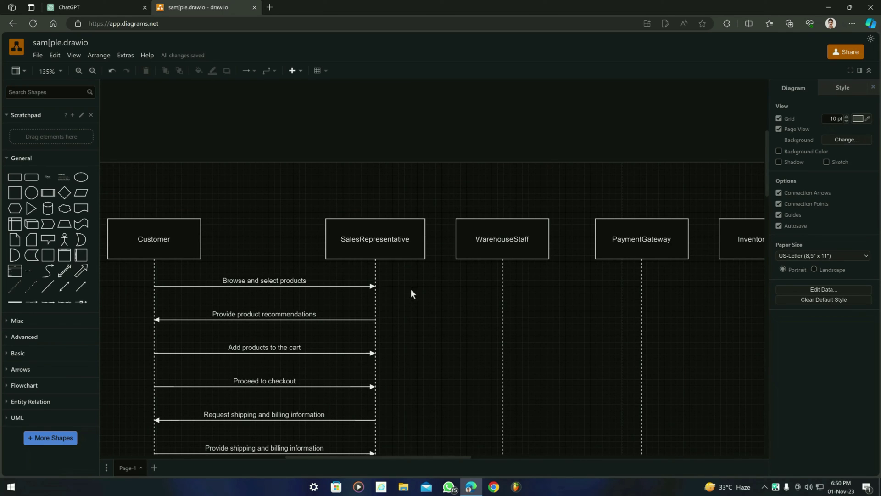
scroll(222, 205, "down", 3)
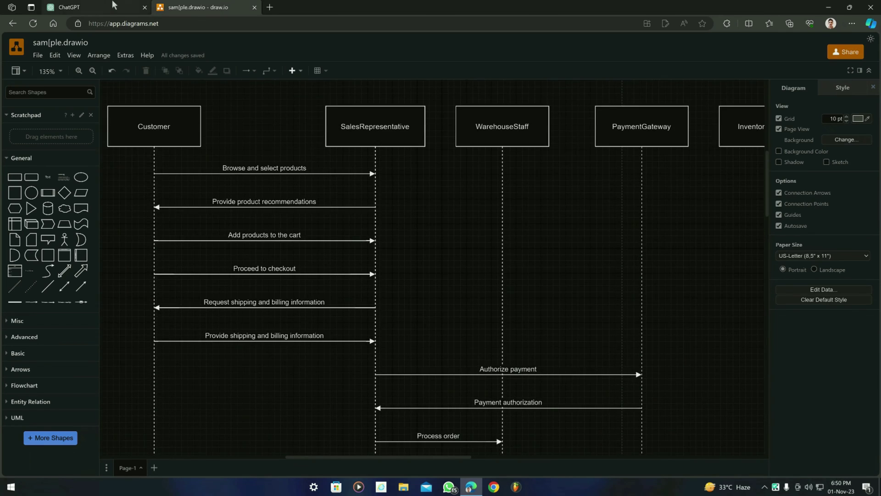
key("ctrl+Tab")
left_click_drag(877, 377, 877, 152)
scroll(272, 243, "down", 10)
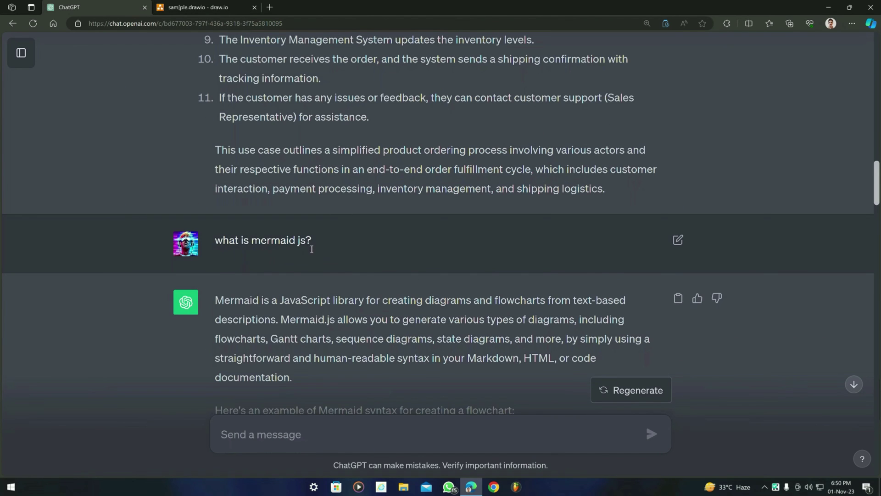
scroll(308, 243, "down", 9)
scroll(356, 284, "down", 14)
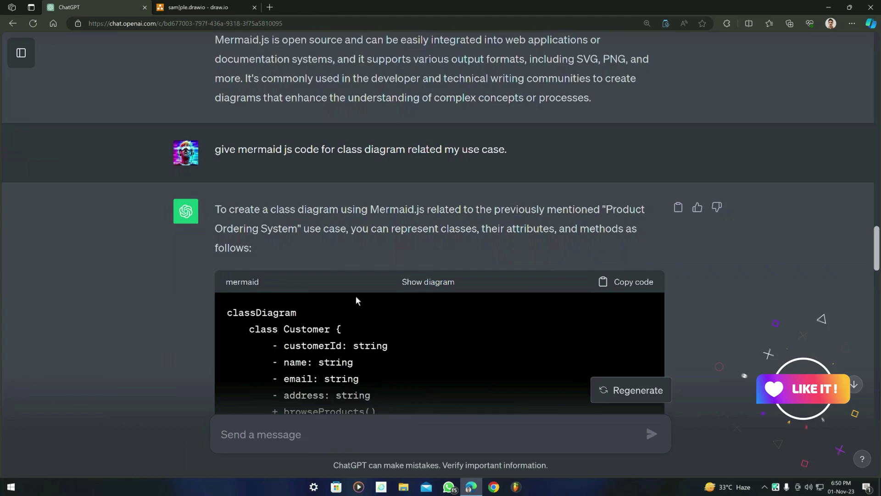
scroll(193, 301, "up", 14)
scroll(193, 301, "up", 9)
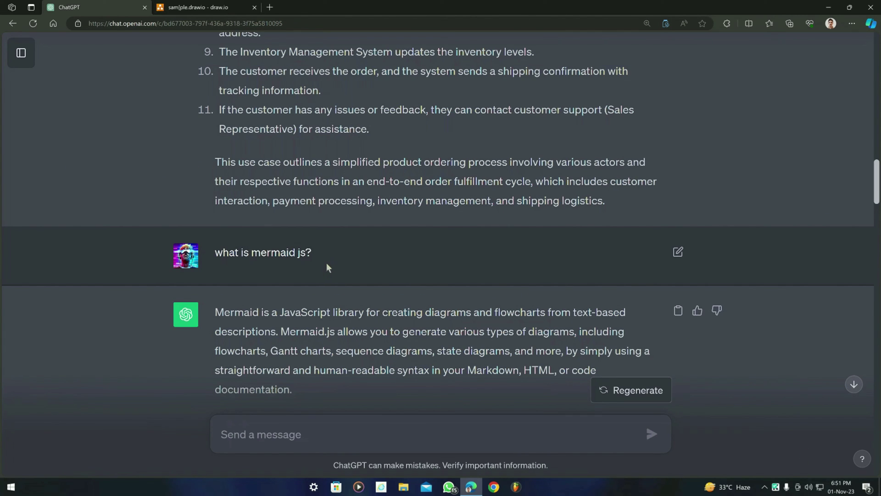
key("ctrl+Tab")
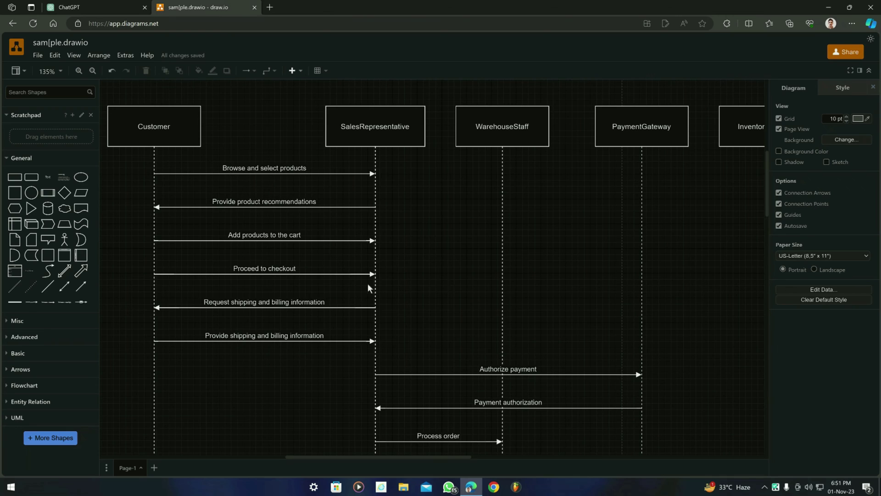
Step: Fill the SalesRepresentative, WarehouseStaff and PaymentGateway boxes with the dark olive swatch, then deselect
left_click(349, 122)
left_click(821, 125)
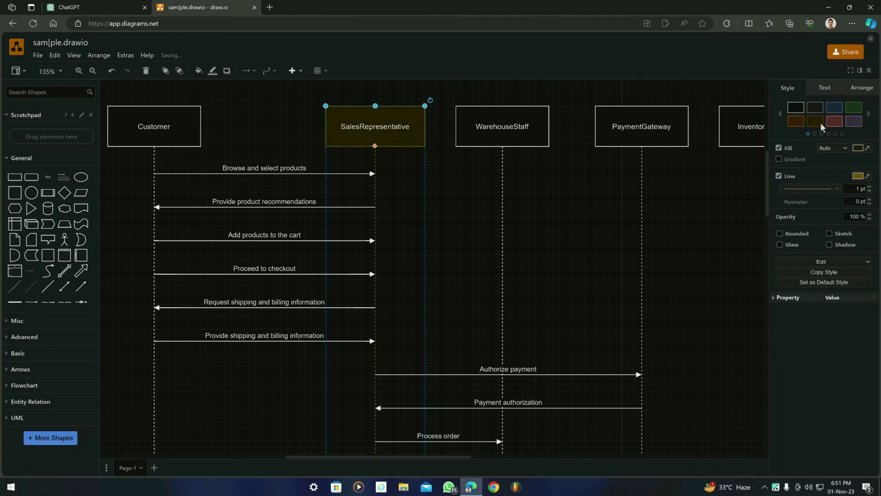
left_click(530, 126)
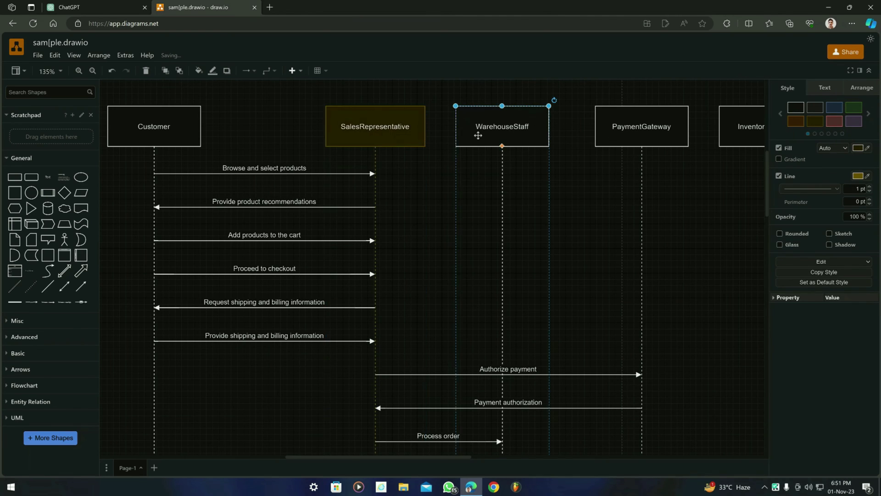
left_click(816, 123)
left_click(657, 115)
left_click(815, 124)
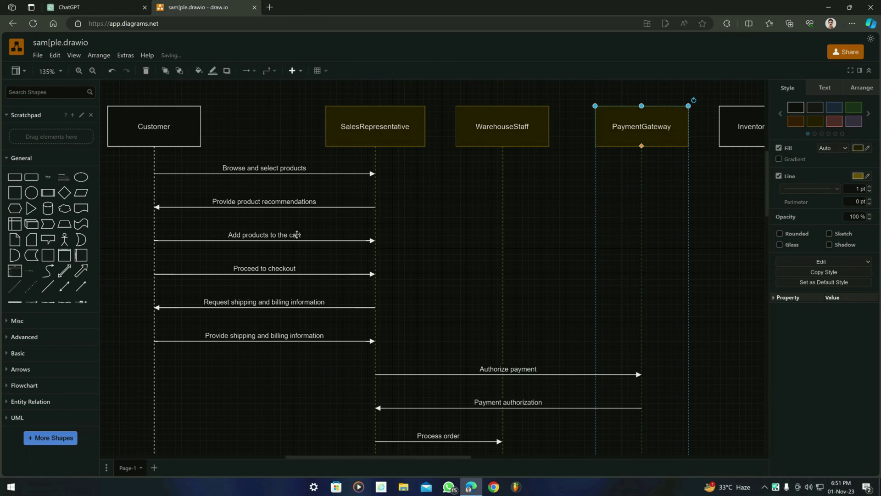
left_click(312, 174)
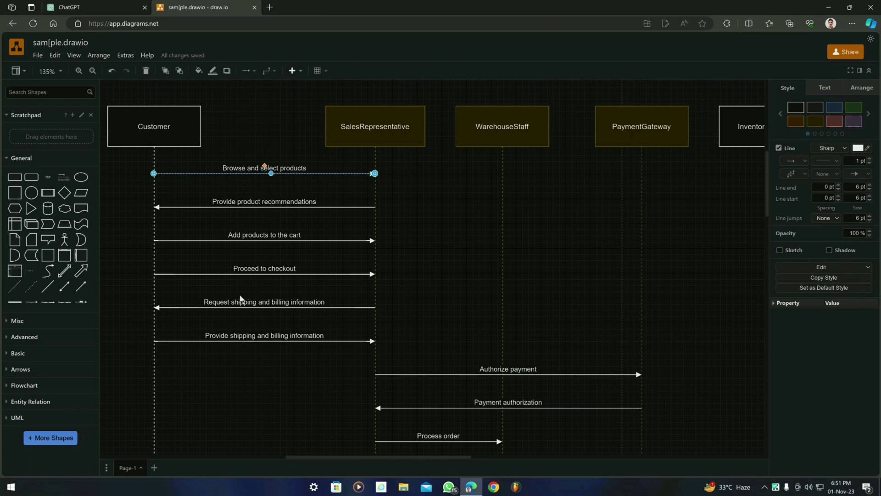
scroll(465, 346, "down", 10)
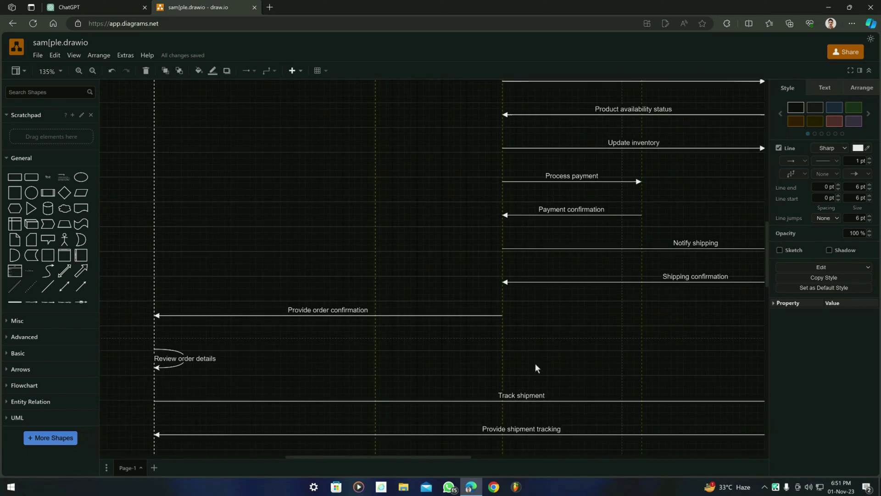
left_click(536, 364)
scroll(304, 299, "up", 10)
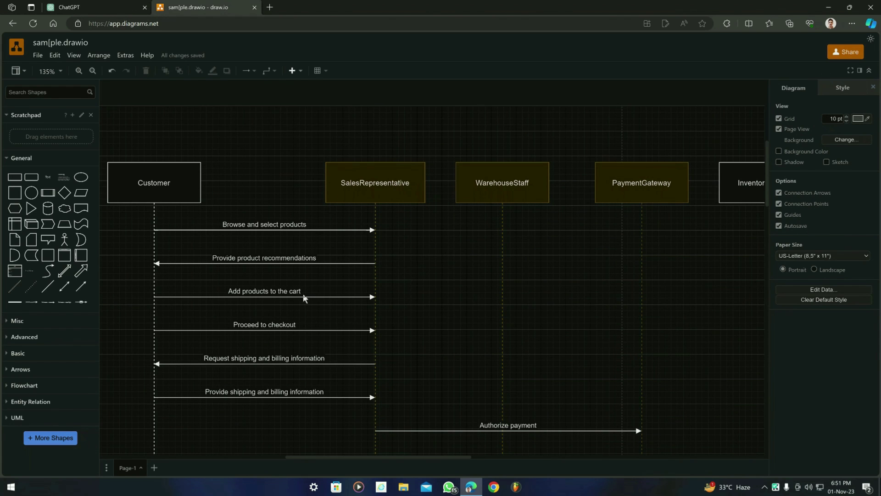
scroll(444, 299, "down", 4)
scroll(363, 271, "up", 4)
scroll(395, 360, "down", 4)
scroll(210, 279, "up", 4)
scroll(322, 310, "down", 2)
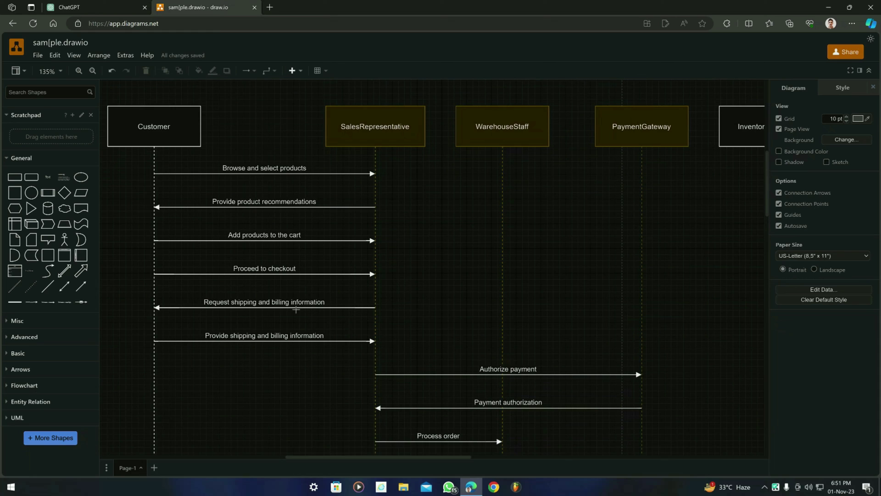
scroll(296, 309, "up", 2)
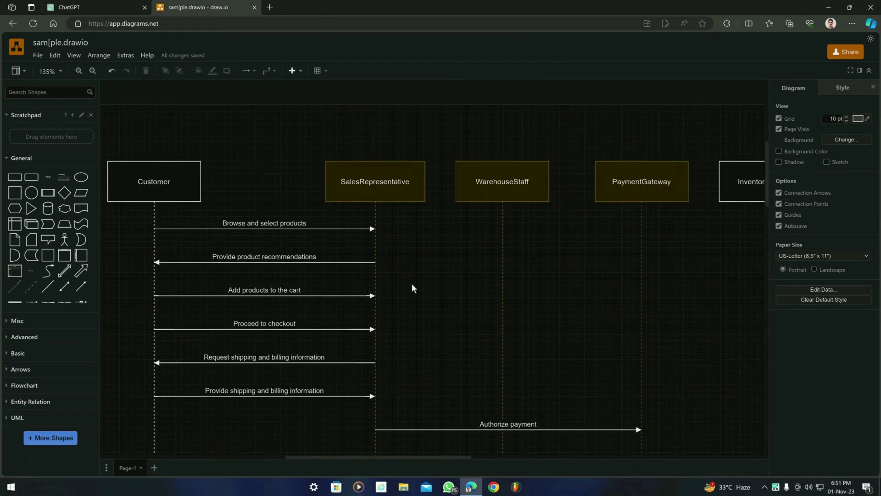